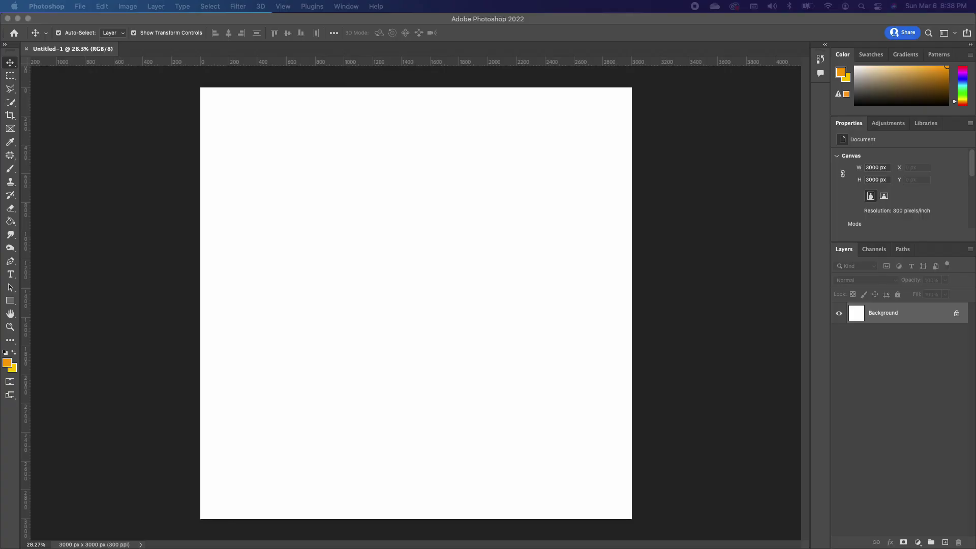
{"action": "left_click_drag", "start_coordinate": [327, 240], "coordinate": [413, 264]}
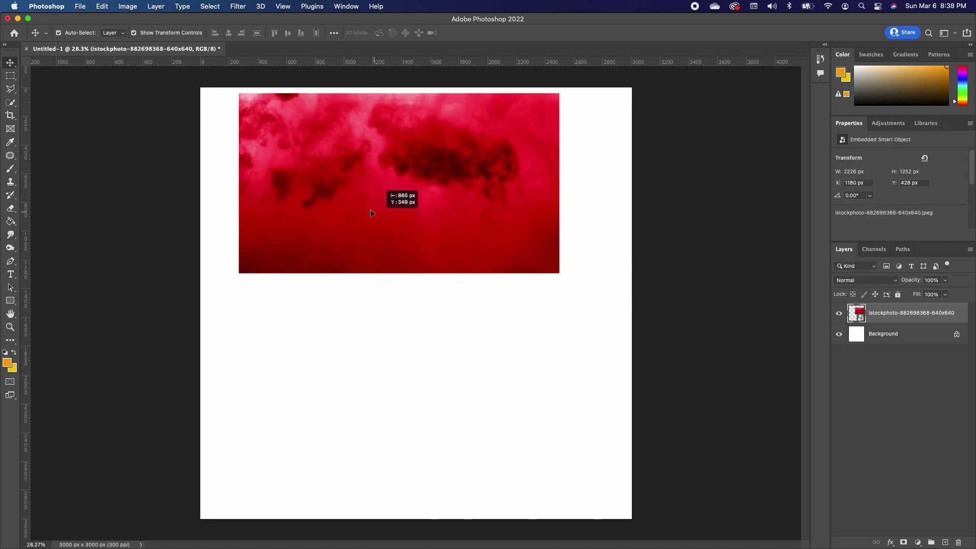
{"action": "left_click_drag", "start_coordinate": [370, 209], "coordinate": [331, 203]}
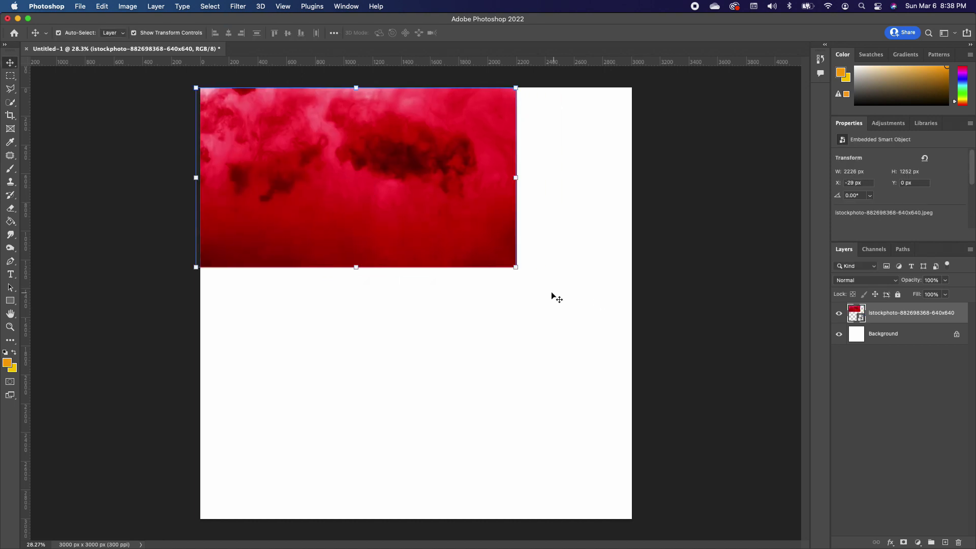
{"action": "left_click_drag", "start_coordinate": [516, 267], "coordinate": [791, 530]}
{"action": "left_click_drag", "start_coordinate": [509, 386], "coordinate": [464, 460]}
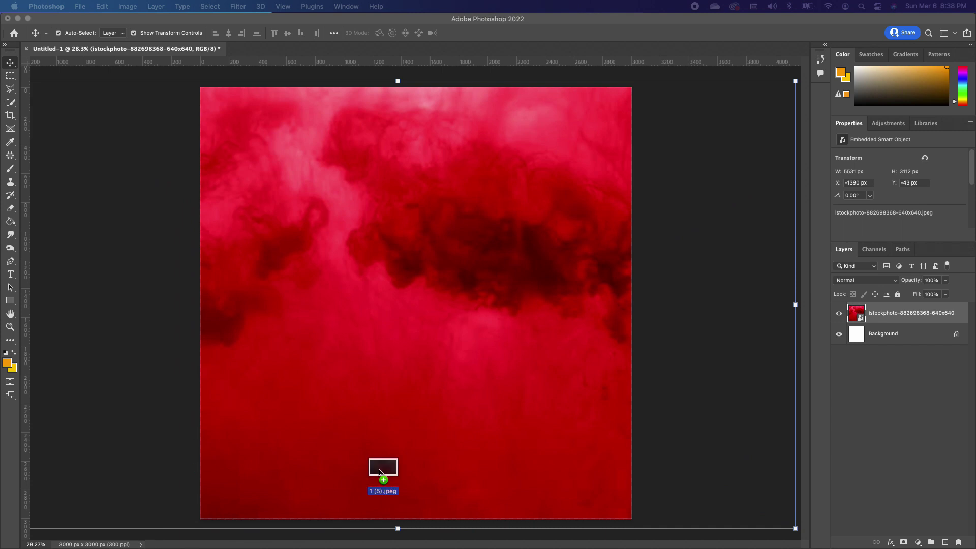
Place 1 (5).jpeg over the red clouds, scale it to about 5510 x 3100 px, and set its blend mode to Linear Light
{"action": "left_click_drag", "start_coordinate": [395, 473], "coordinate": [346, 154]}
{"action": "left_click_drag", "start_coordinate": [604, 324], "coordinate": [960, 526]}
{"action": "left_click_drag", "start_coordinate": [570, 475], "coordinate": [481, 476]}
{"action": "key", "text": "Return"}
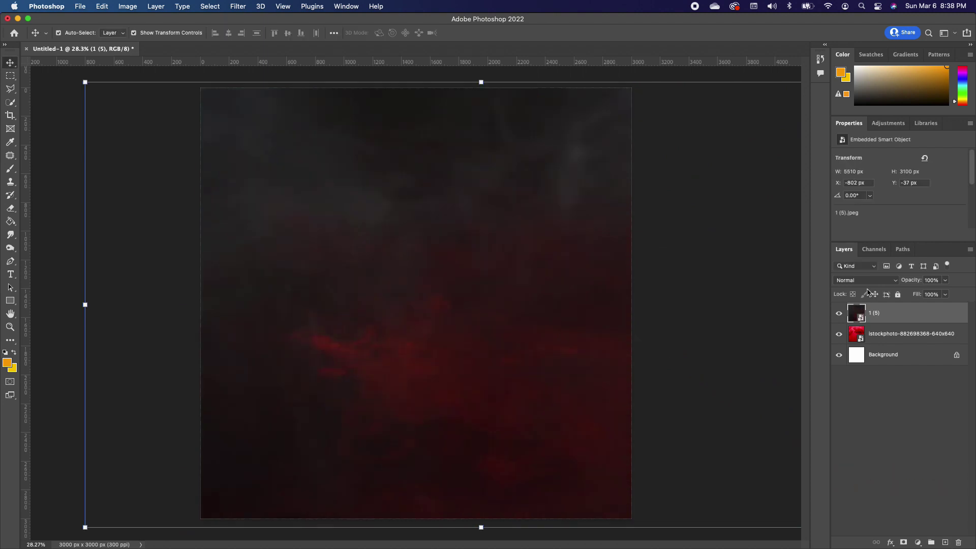
{"action": "left_click", "coordinate": [880, 283]}
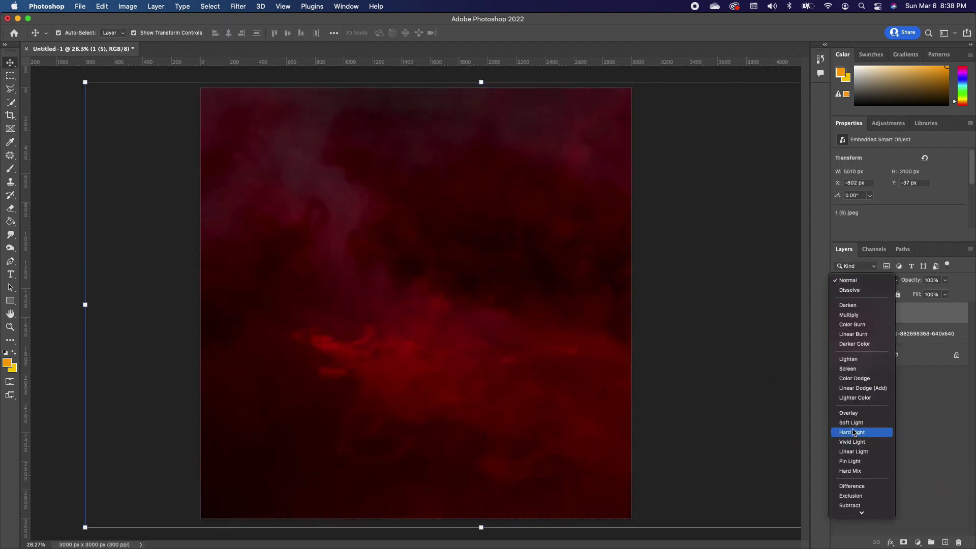
{"action": "left_click", "coordinate": [860, 452]}
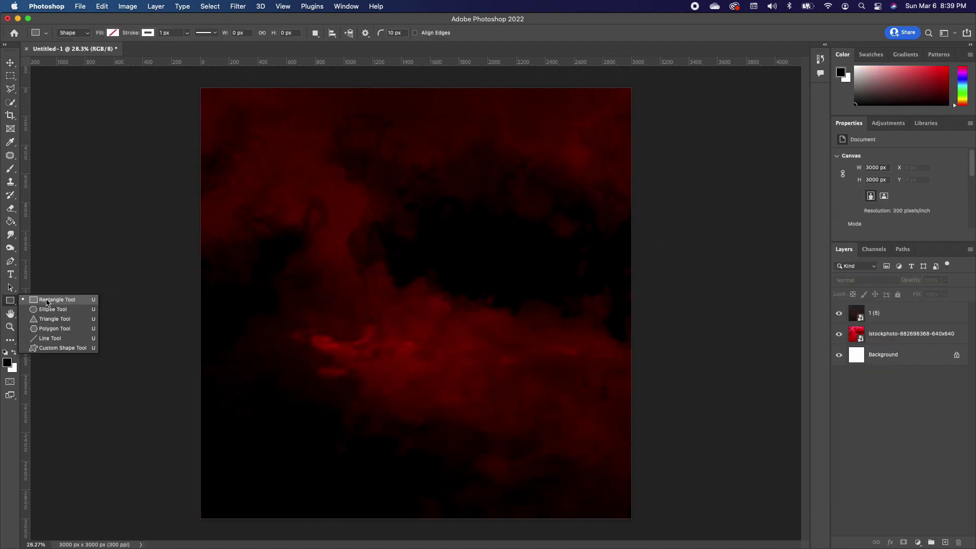
Draw a rectangle of about 2651 x 1193 px across the middle of the canvas with no fill and a white stroke
{"action": "left_click", "coordinate": [48, 301]}
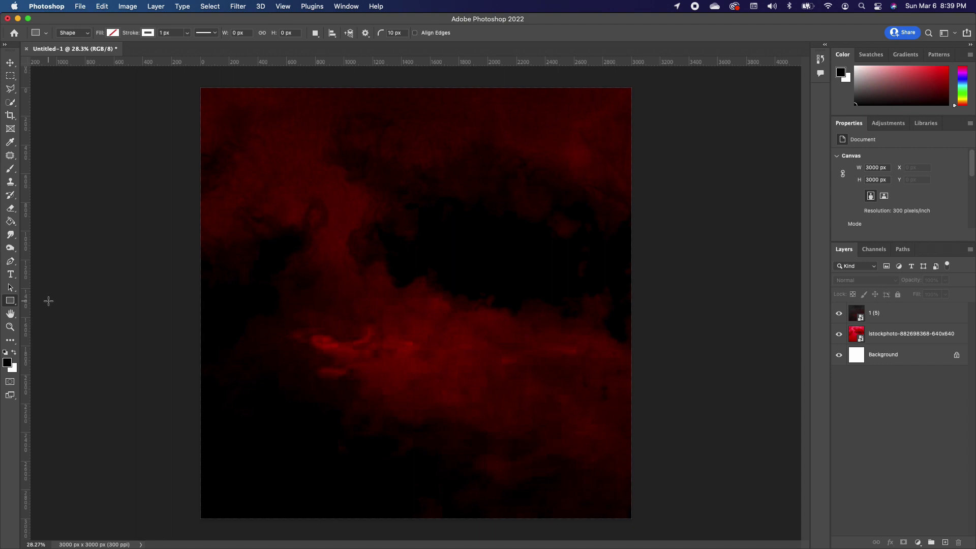
{"action": "left_click_drag", "start_coordinate": [227, 210], "coordinate": [606, 379]}
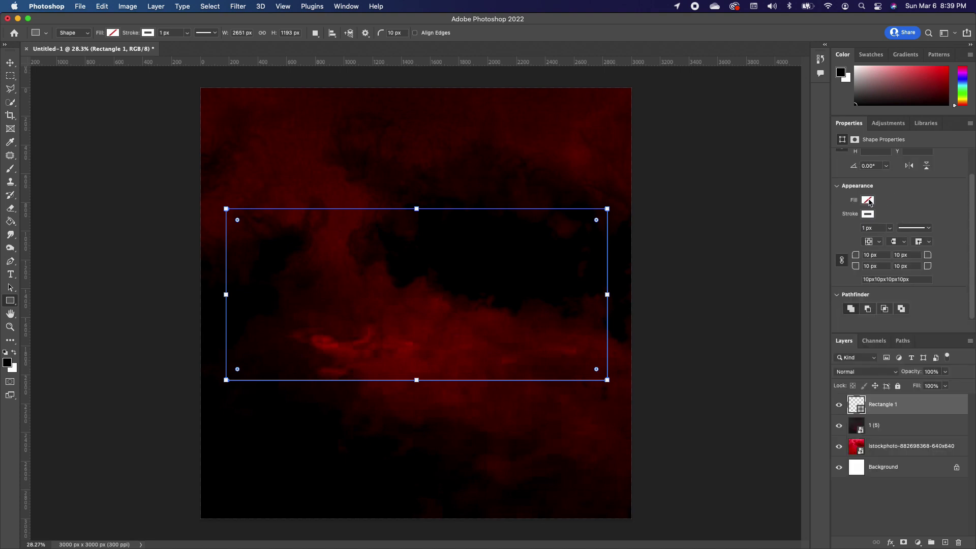
{"action": "left_click", "coordinate": [867, 214]}
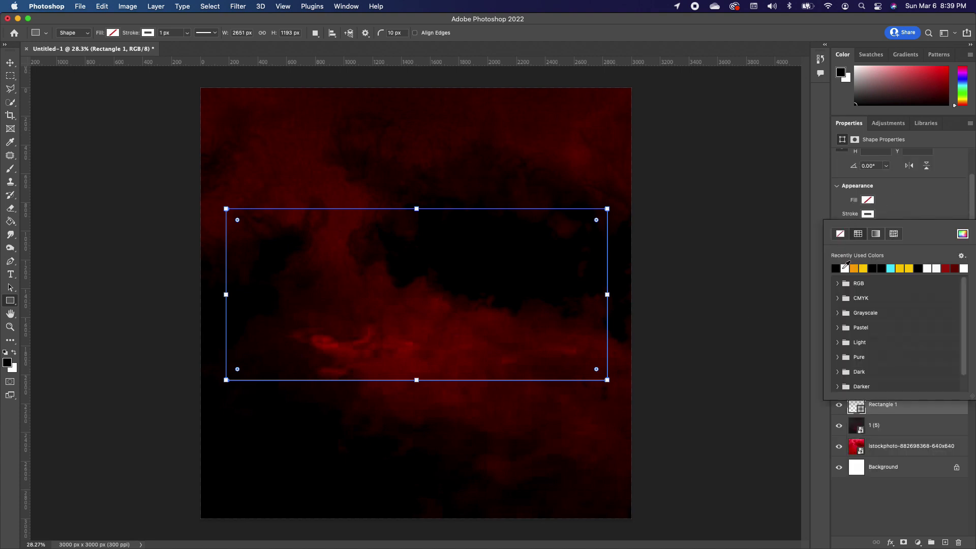
{"action": "left_click", "coordinate": [918, 196]}
Set the rectangle's corner radii to 0 px and its stroke width to 40 px
{"action": "left_click_drag", "start_coordinate": [596, 220], "coordinate": [627, 206]}
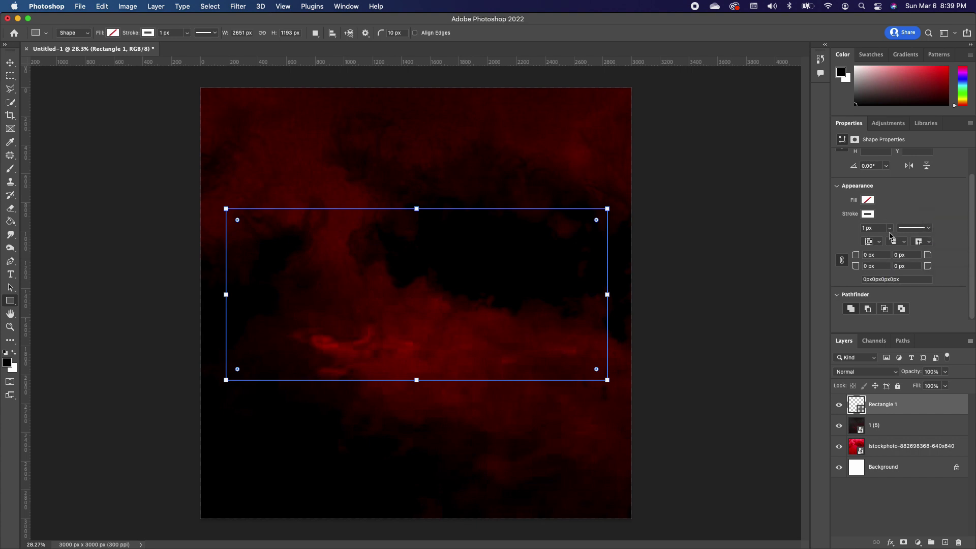
{"action": "left_click", "coordinate": [888, 232]}
{"action": "left_click_drag", "start_coordinate": [889, 240], "coordinate": [893, 240]}
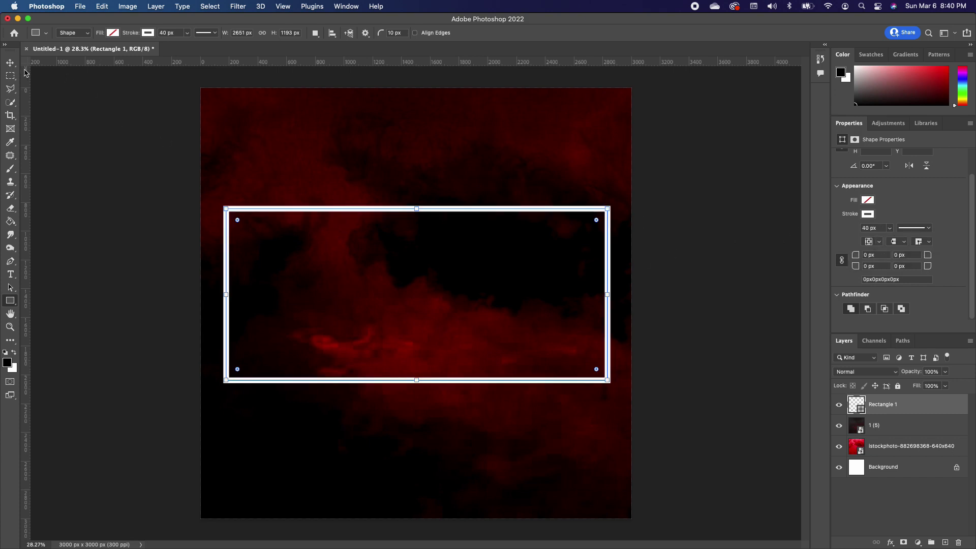
{"action": "left_click", "coordinate": [10, 63]}
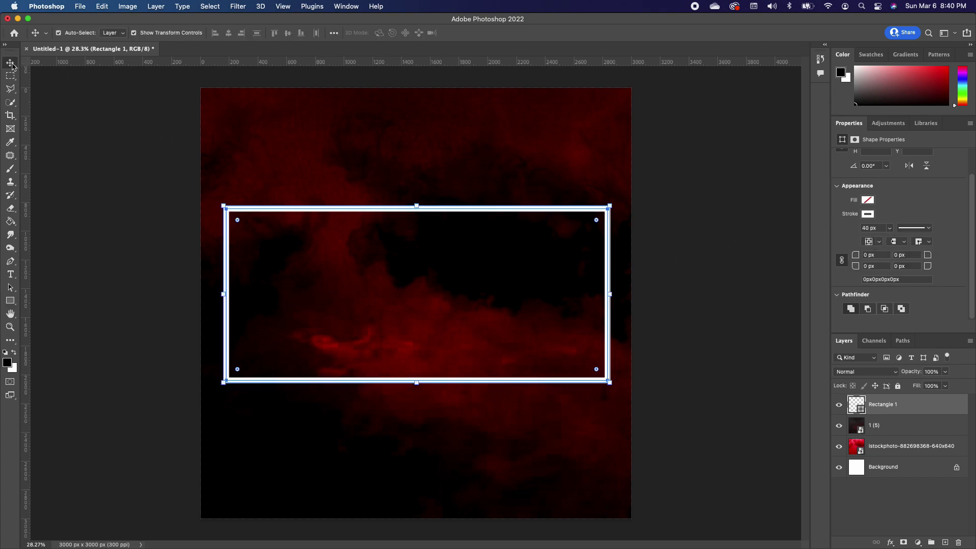
{"action": "left_click", "coordinate": [101, 258]}
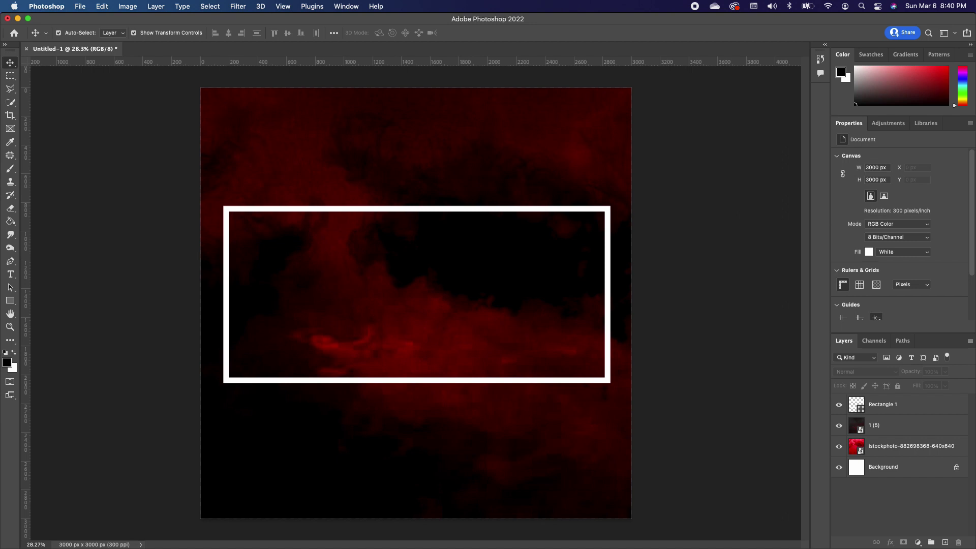
{"action": "left_click_drag", "start_coordinate": [425, 402], "coordinate": [358, 286]}
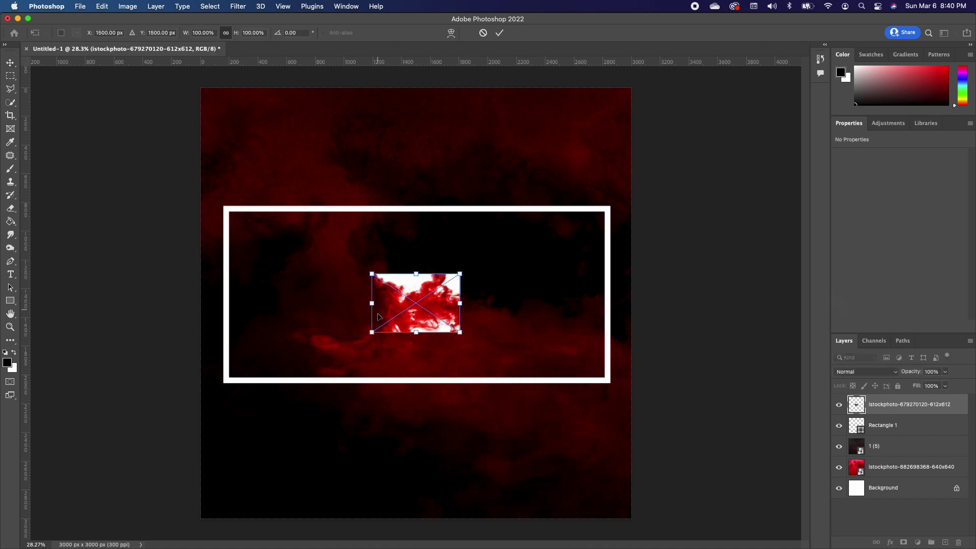
{"action": "left_click_drag", "start_coordinate": [362, 335], "coordinate": [192, 452]}
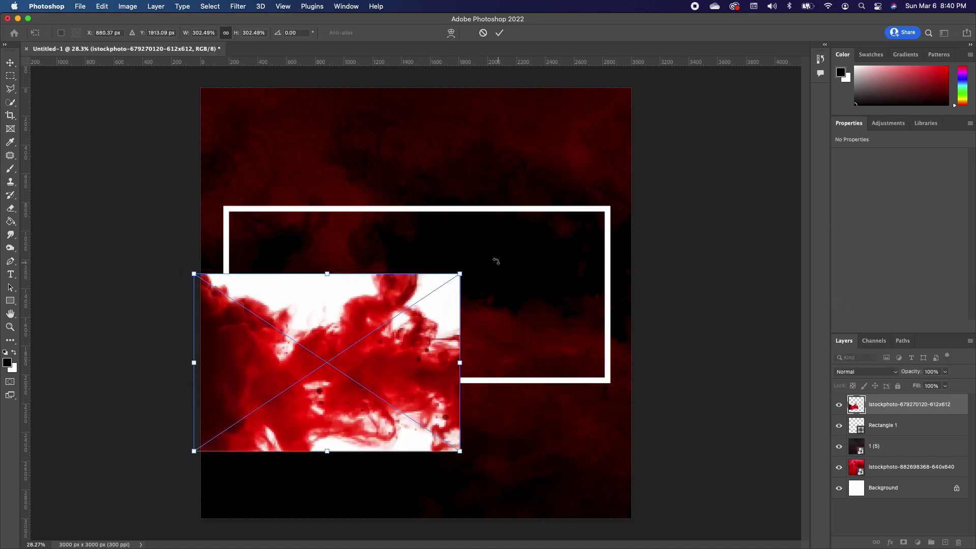
{"action": "left_click_drag", "start_coordinate": [461, 272], "coordinate": [730, 207]}
{"action": "key", "text": "Return"}
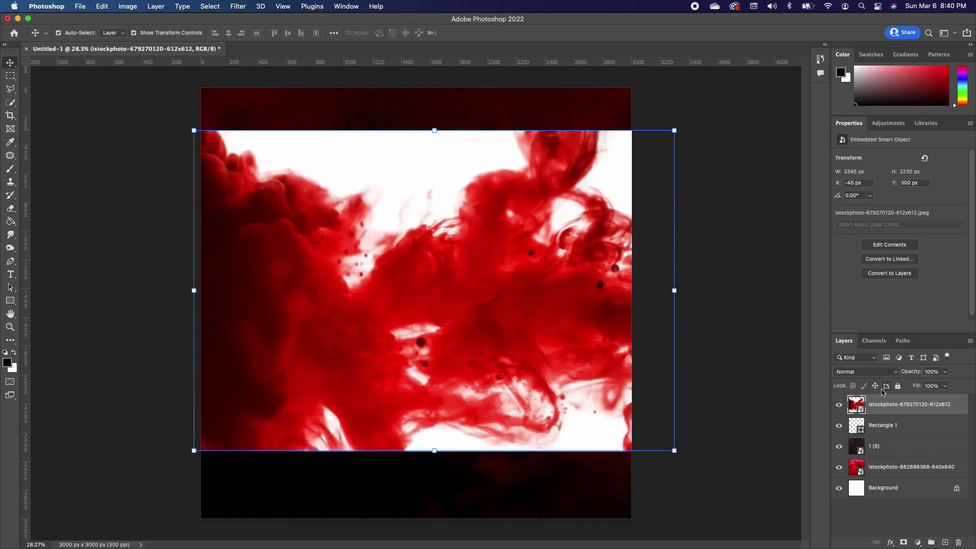
Set the red ink layer's blend mode to Multiply and clip it to the rectangle layer
{"action": "left_click", "coordinate": [876, 373]}
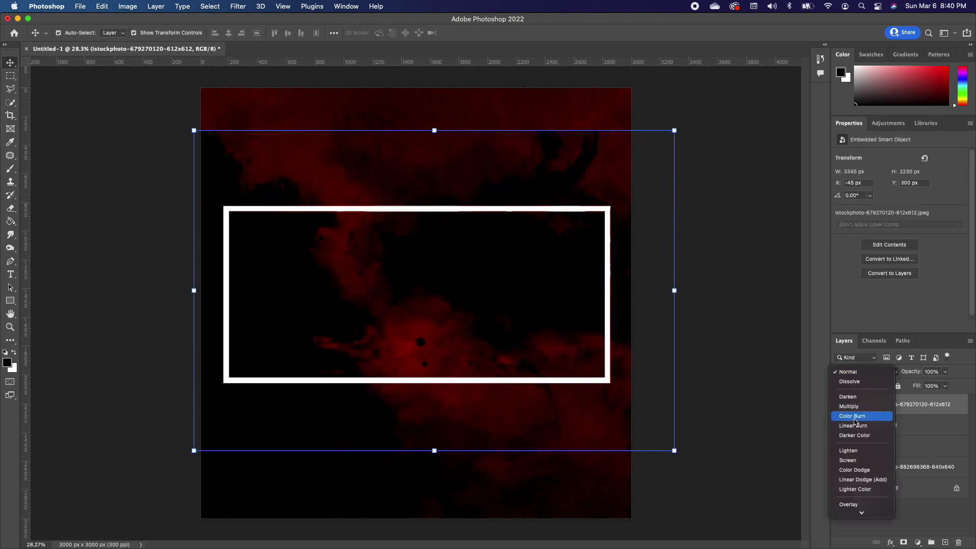
{"action": "left_click", "coordinate": [848, 406]}
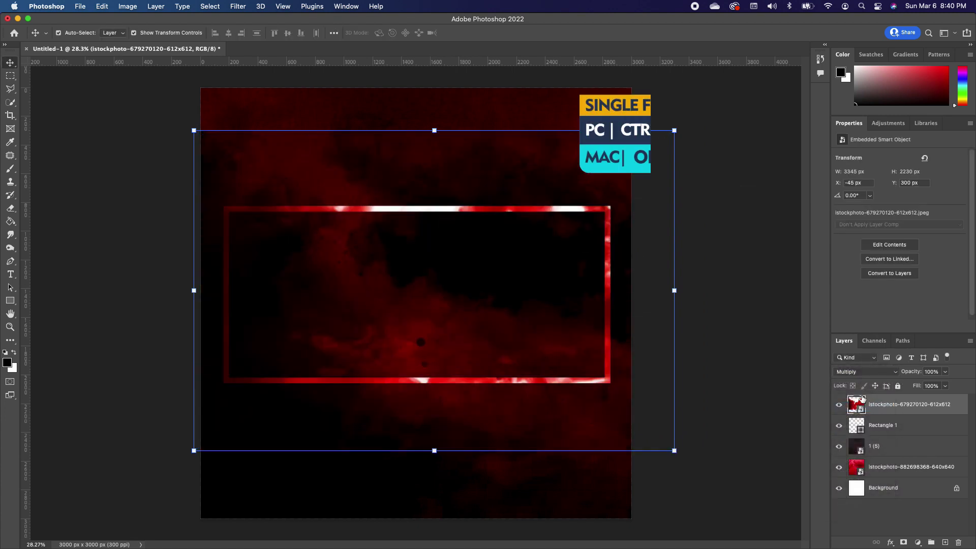
{"action": "key", "text": "alt"}
{"action": "left_click", "coordinate": [856, 410], "text": "alt"}
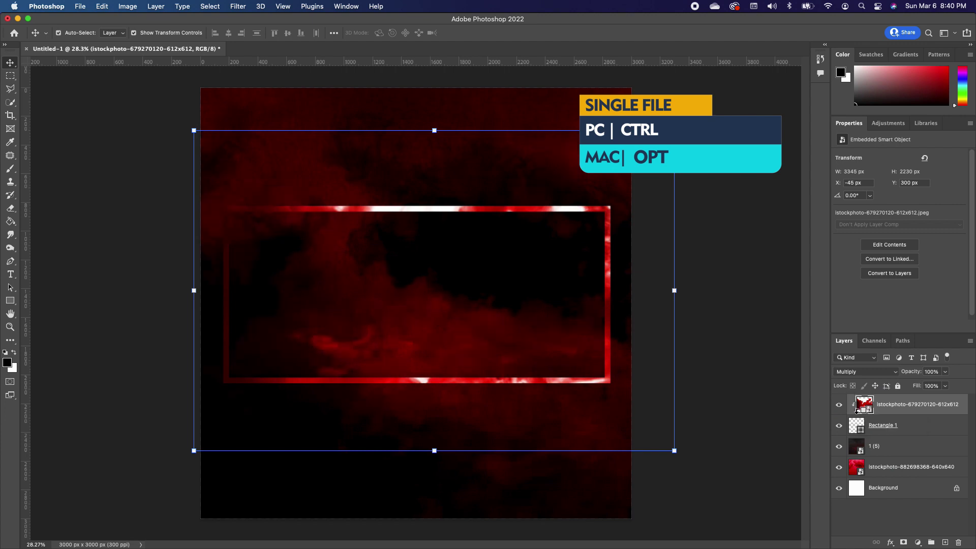
Add the text "good friday" inside the frame in Bebas Neue Bold, about 153 pt
{"action": "left_click", "coordinate": [10, 273]}
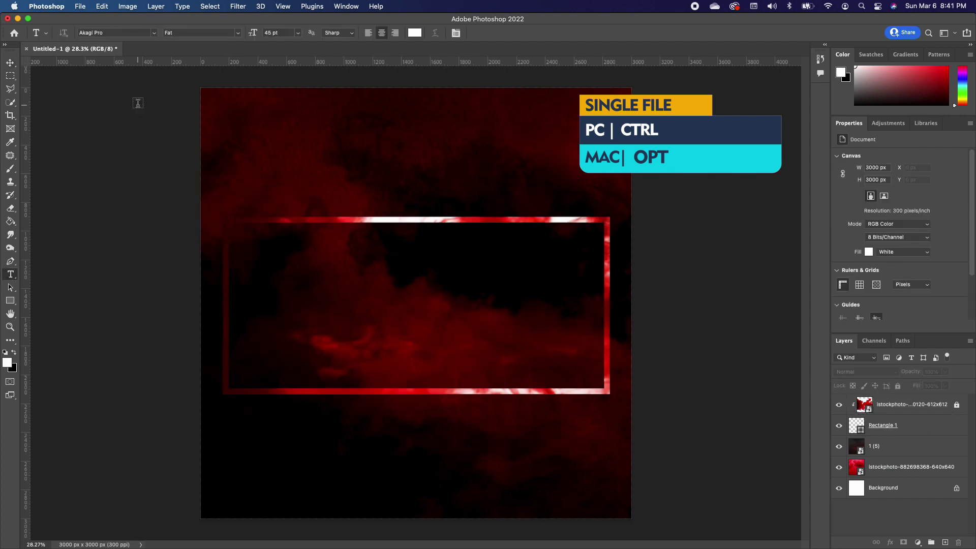
{"action": "left_click", "coordinate": [151, 32]}
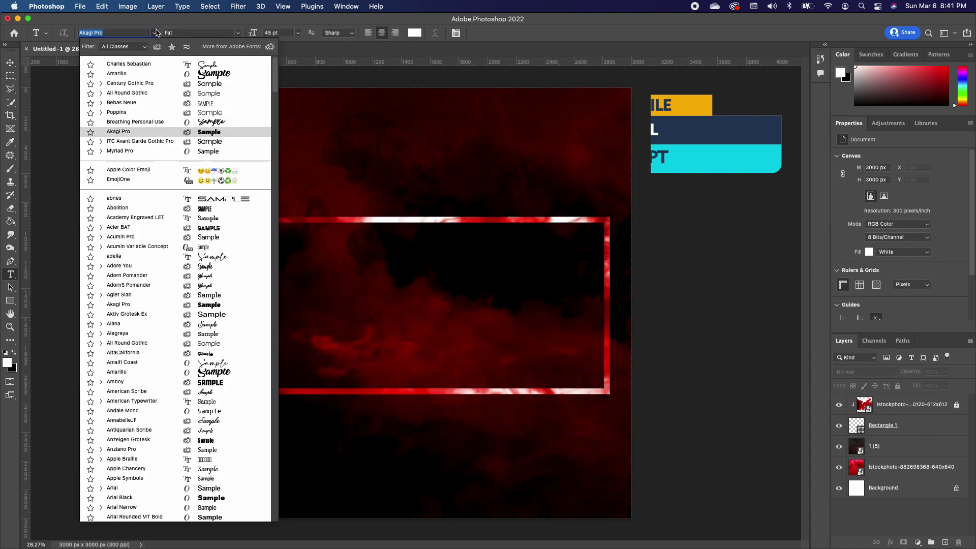
{"action": "left_click", "coordinate": [209, 102]}
{"action": "left_click", "coordinate": [257, 307]}
{"action": "type", "text": "good friday"}
Recolor the "good friday" text orange and move it toward the right side of the frame
{"action": "key", "text": "cmd+a"}
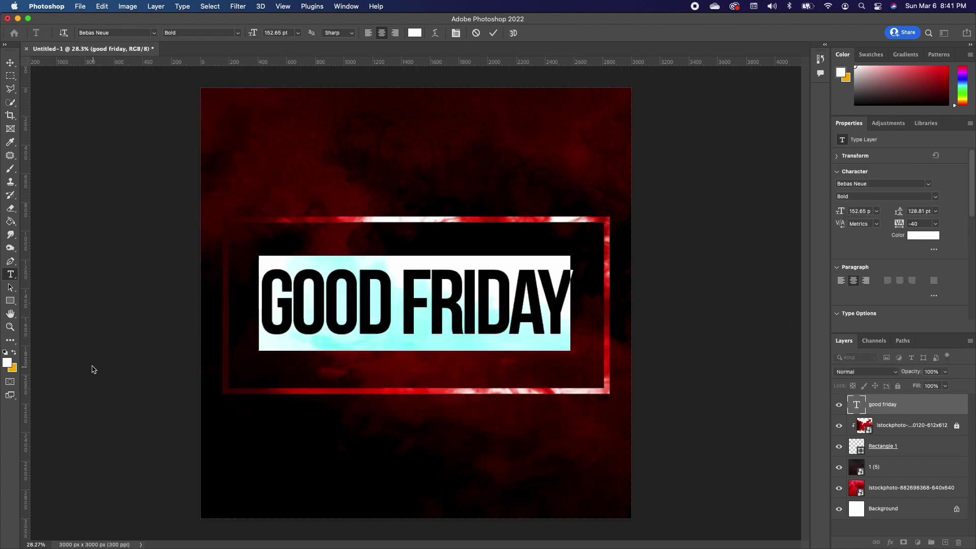
{"action": "left_click", "coordinate": [15, 352]}
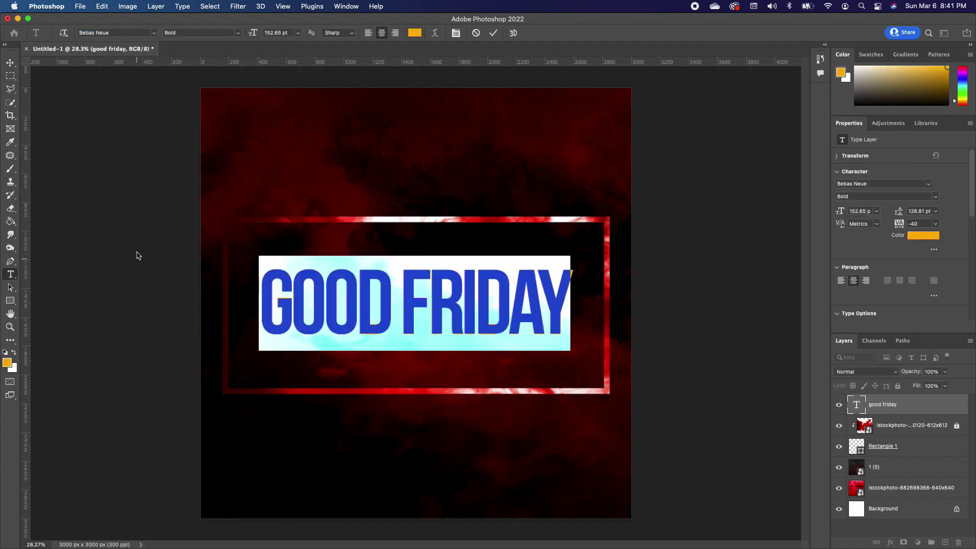
{"action": "left_click", "coordinate": [10, 62]}
{"action": "left_click", "coordinate": [109, 149]}
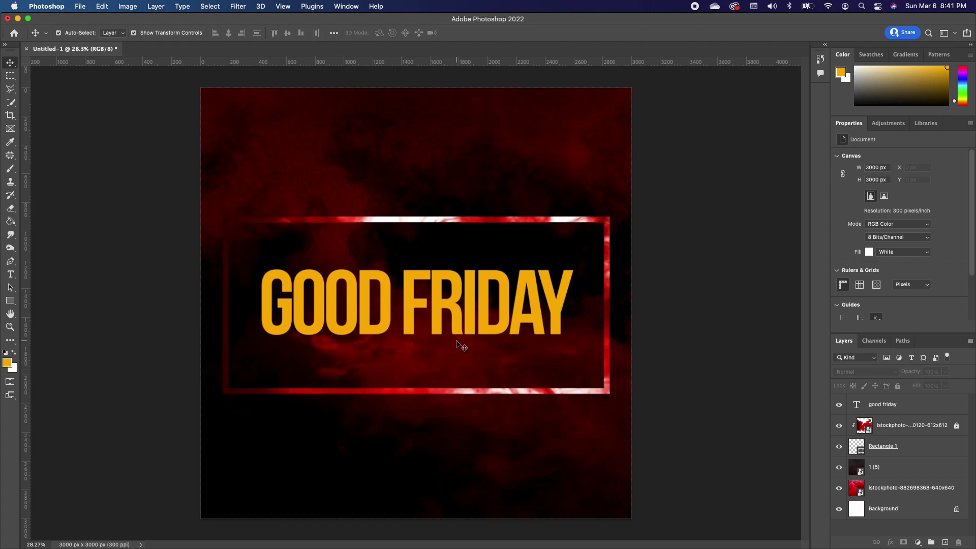
{"action": "left_click_drag", "start_coordinate": [452, 309], "coordinate": [489, 311]}
{"action": "left_click", "coordinate": [661, 322]}
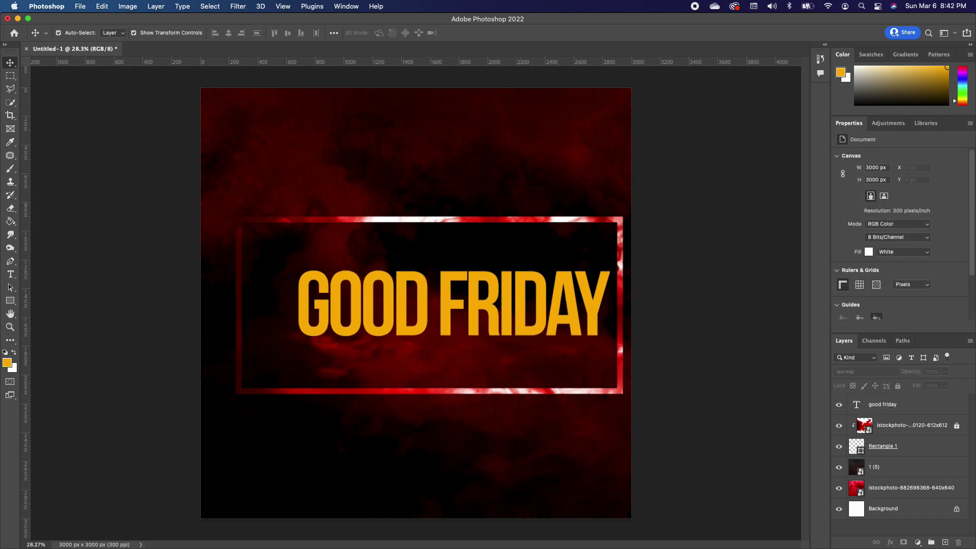
Place the Logo image in the canvas's upper-right corner, scaled to about 322%
{"action": "left_click_drag", "start_coordinate": [0, 303], "coordinate": [429, 291]}
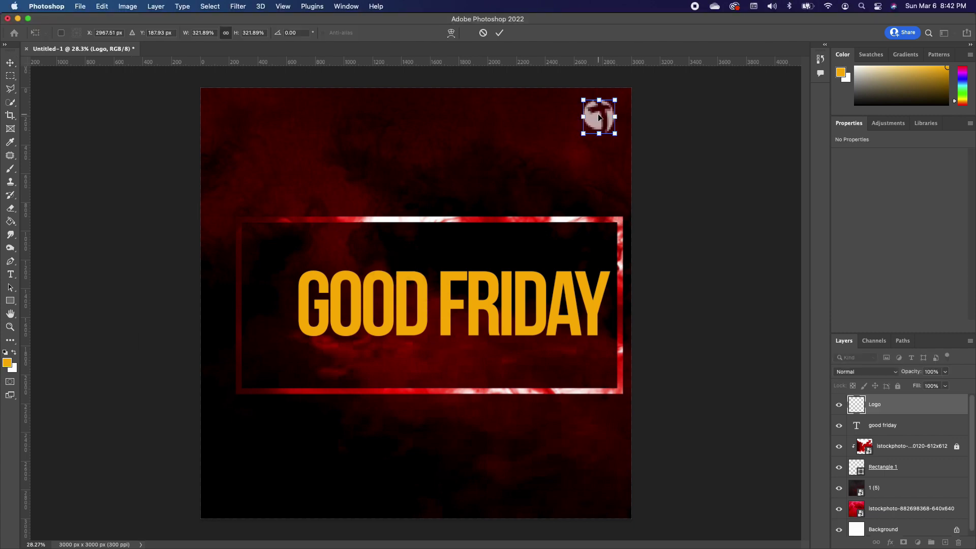
{"action": "key", "text": "Return"}
{"action": "left_click", "coordinate": [686, 208]}
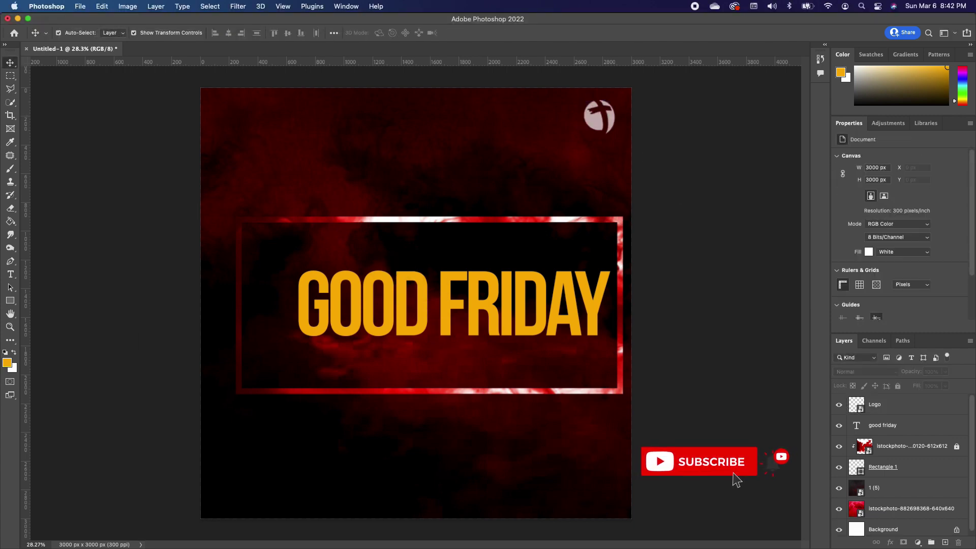
Place the Crosses image, scale it to about 259%, and position the three crosses inside the frame above the "good friday" text
{"action": "left_click_drag", "start_coordinate": [0, 302], "coordinate": [265, 318]}
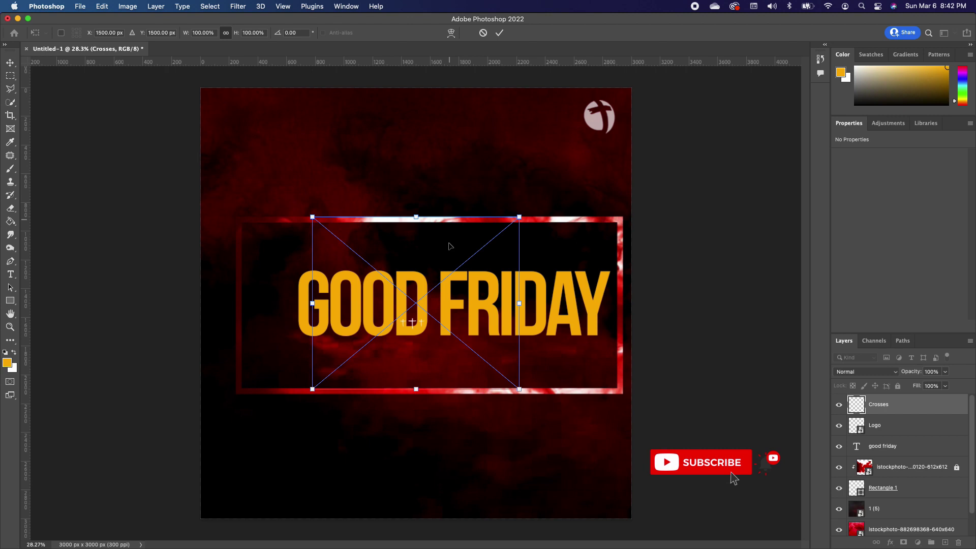
{"action": "left_click_drag", "start_coordinate": [519, 217], "coordinate": [687, 78]}
{"action": "left_click_drag", "start_coordinate": [411, 357], "coordinate": [445, 250]}
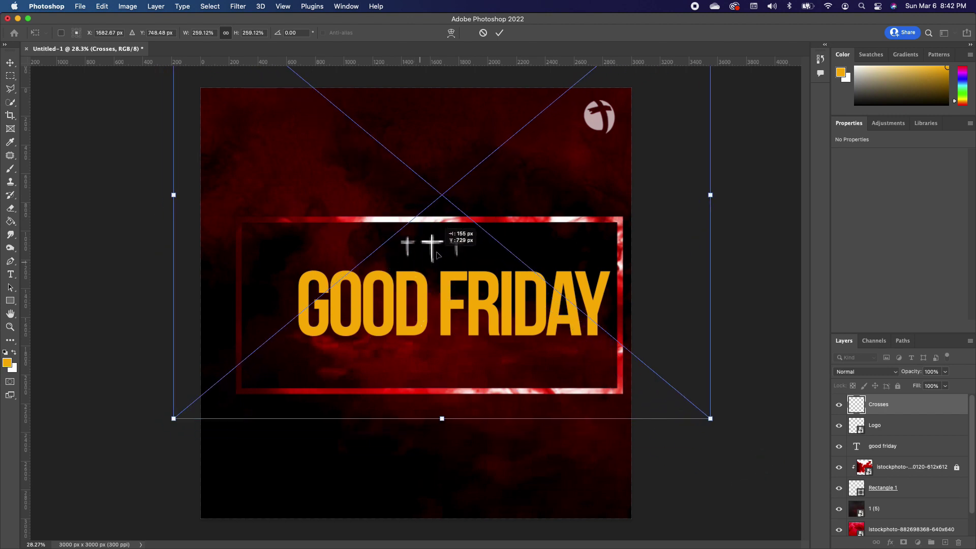
{"action": "key", "text": "Return"}
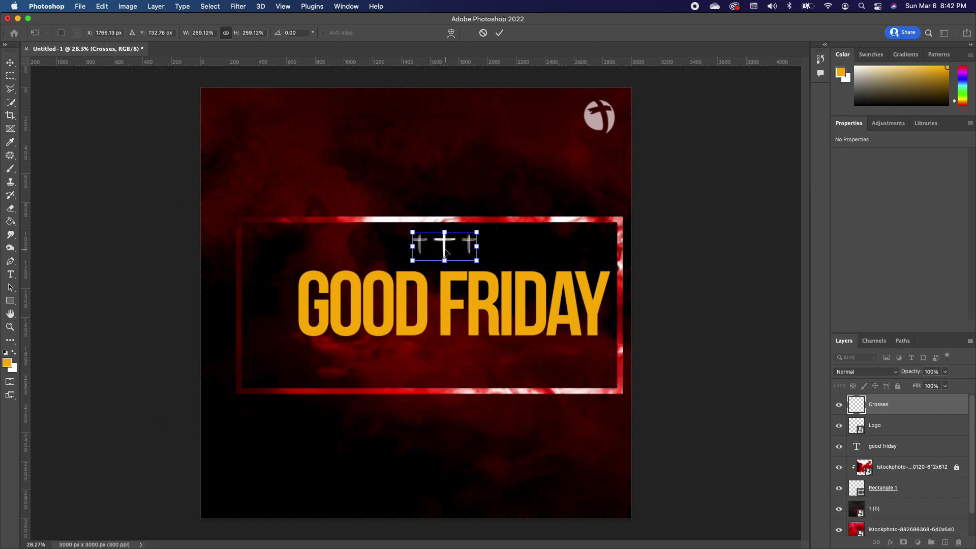
{"action": "left_click", "coordinate": [735, 264]}
Add the text "Service" in white Charles Sebastian, 45 pt, above the frame
{"action": "left_click", "coordinate": [10, 274]}
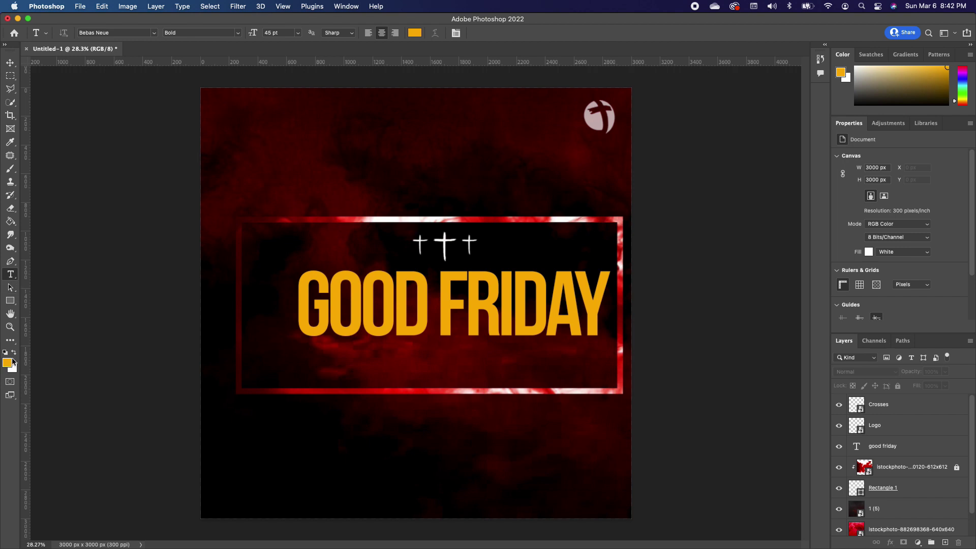
{"action": "left_click", "coordinate": [15, 351]}
{"action": "left_click", "coordinate": [154, 33]}
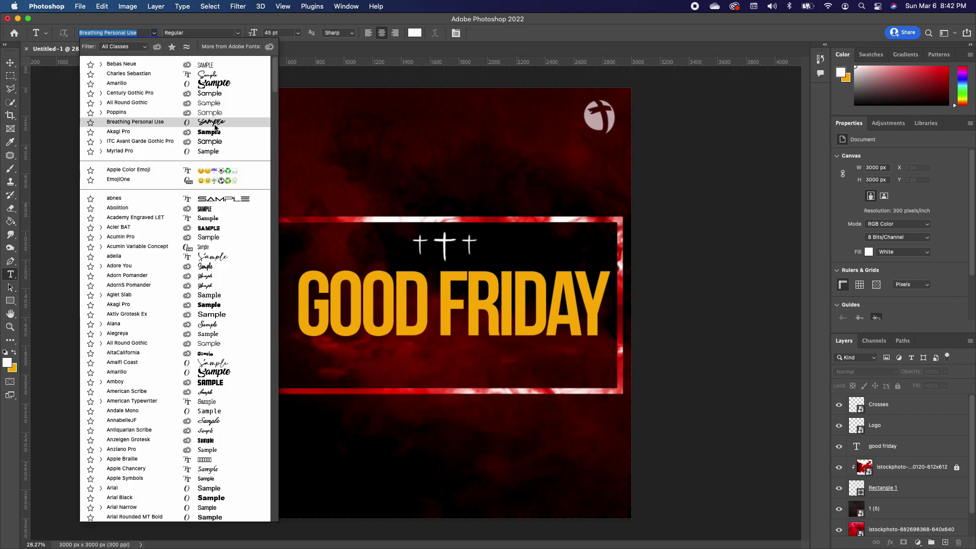
{"action": "left_click", "coordinate": [216, 74]}
{"action": "left_click", "coordinate": [303, 151]}
{"action": "type", "text": "S"}
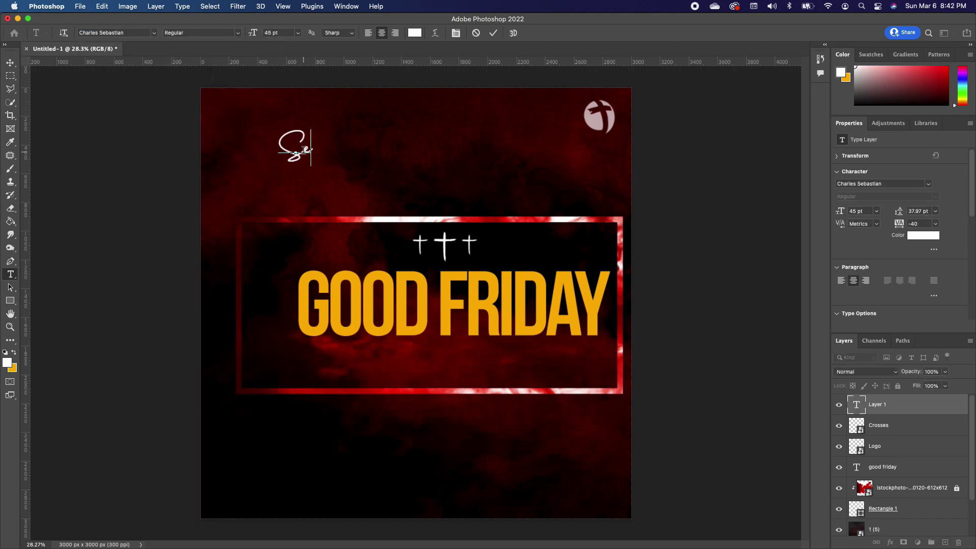
{"action": "type", "text": "ervice"}
Move the "Service" text into the frame and enlarge it so it overlaps the lower edge of "good friday"
{"action": "key", "text": "Escape"}
{"action": "key", "text": "v"}
{"action": "left_click_drag", "start_coordinate": [303, 151], "coordinate": [541, 338]}
{"action": "key", "text": "cmd+t"}
{"action": "left_click_drag", "start_coordinate": [542, 339], "coordinate": [555, 336]}
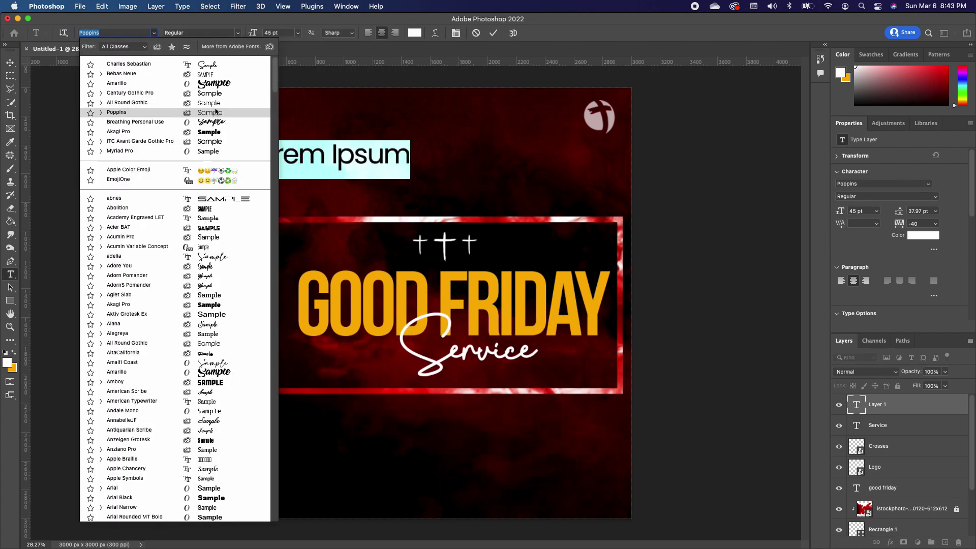
Add the text "HOPE BAPTIST CHURCH OF GOD" in white Poppins, shrink it to about 10.8 pt and place it just above the frame
{"action": "left_click", "coordinate": [219, 104]}
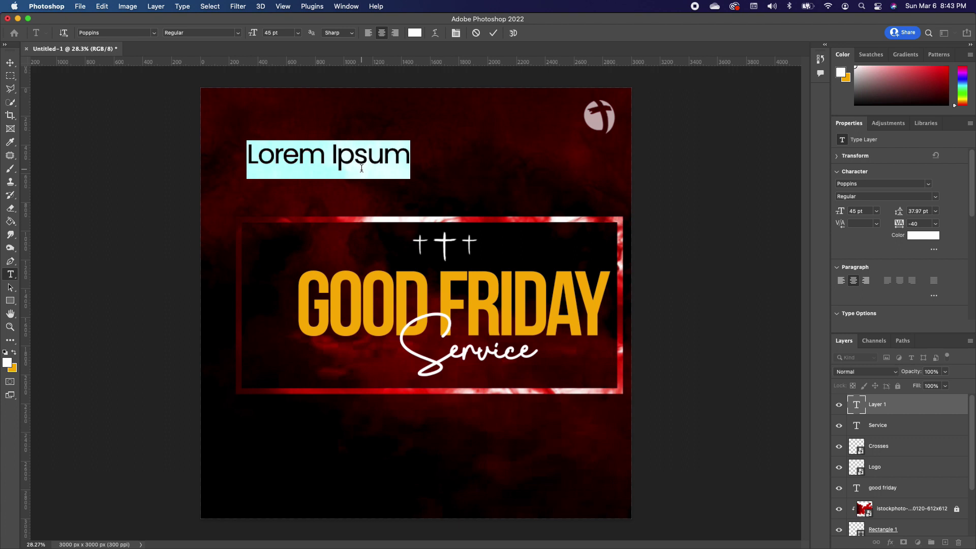
{"action": "type", "text": "HOPE BAPTIST CHURCH OF GOD"}
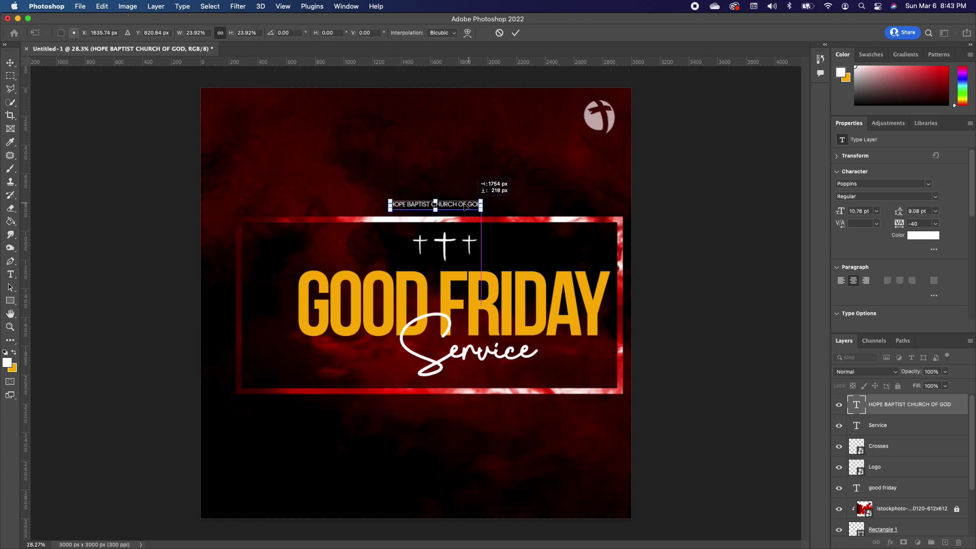
{"action": "left_click_drag", "start_coordinate": [464, 207], "coordinate": [464, 208]}
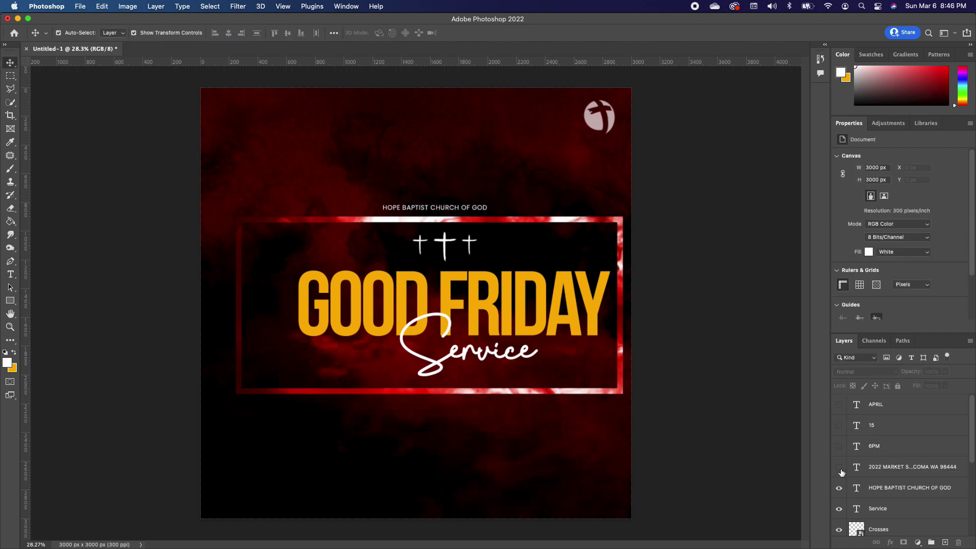
Show the hidden address, "6PM", "15" and "APRIL" text layers along the flyer's lower edge
{"action": "left_click", "coordinate": [839, 467]}
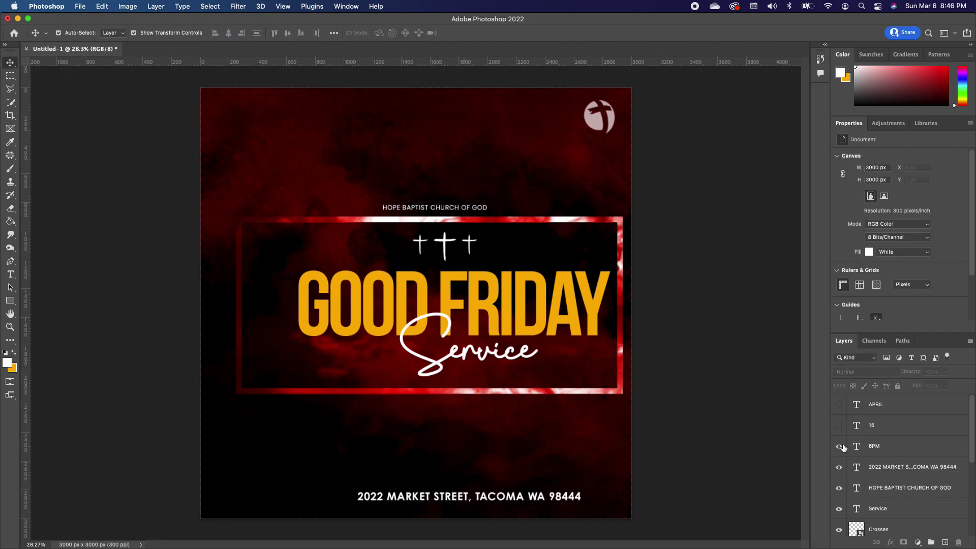
{"action": "left_click", "coordinate": [841, 447]}
{"action": "left_click", "coordinate": [839, 425]}
{"action": "left_click", "coordinate": [841, 404]}
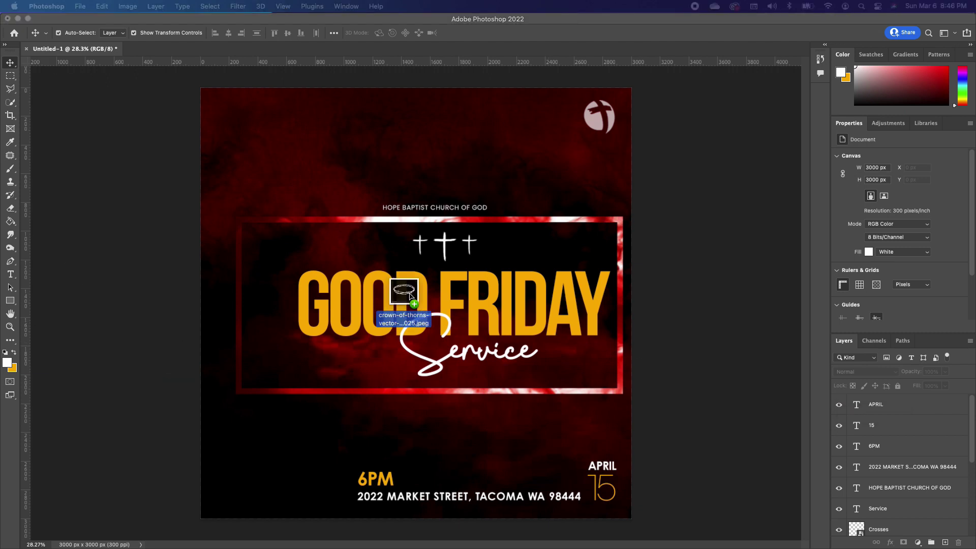
Place the crown-of-thorns image across the canvas at 72% scale and set its blend mode to Screen
{"action": "left_click_drag", "start_coordinate": [403, 302], "coordinate": [450, 153]}
{"action": "left_click_drag", "start_coordinate": [465, 300], "coordinate": [468, 270]}
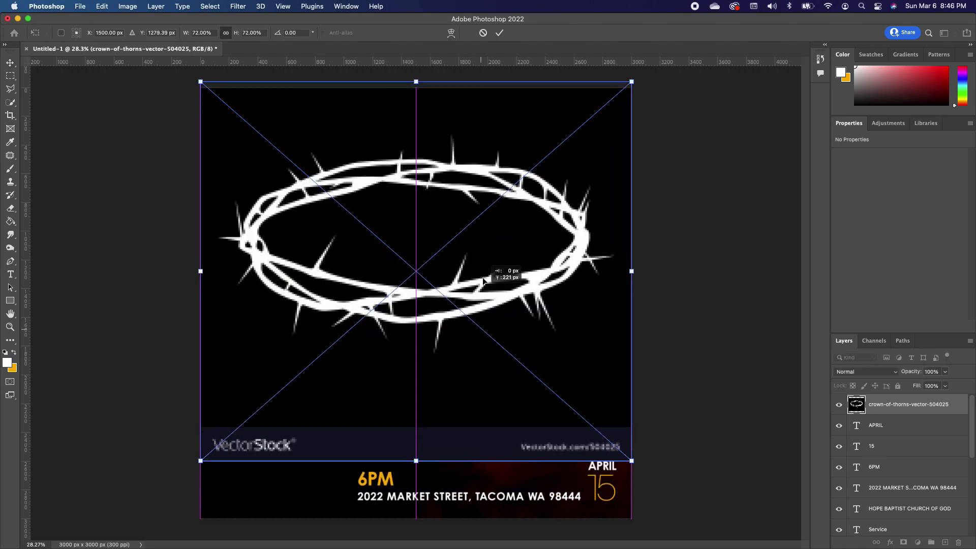
{"action": "left_click", "coordinate": [866, 371]}
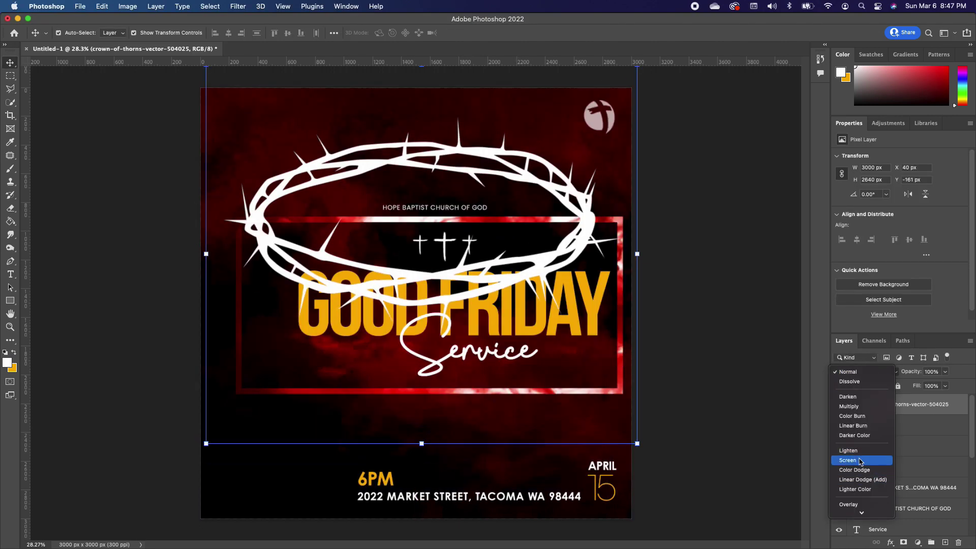
{"action": "left_click", "coordinate": [859, 461]}
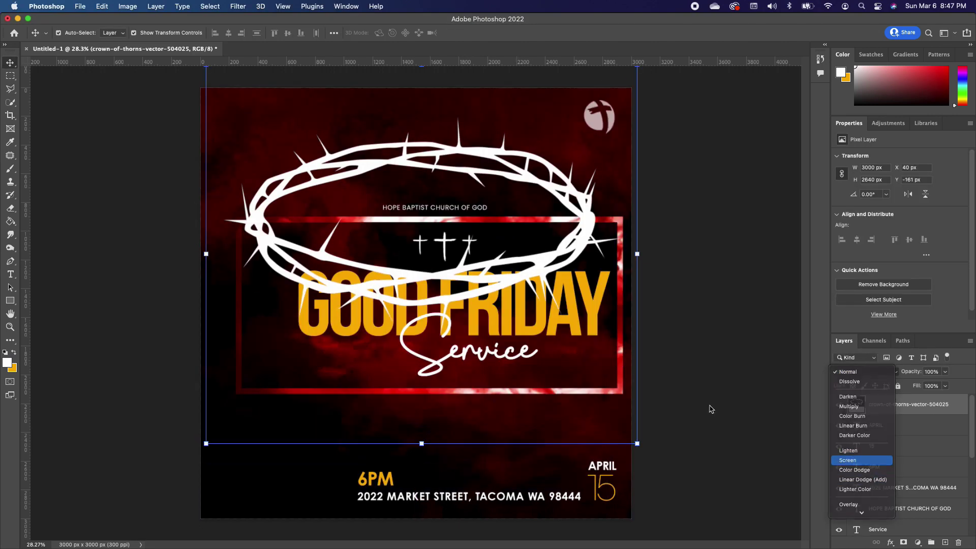
Scale the crown of thorns to about 75%, rotate it about -16.6° and position it across the canvas's upper edge beside the logo
{"action": "left_click_drag", "start_coordinate": [692, 402], "coordinate": [724, 354]}
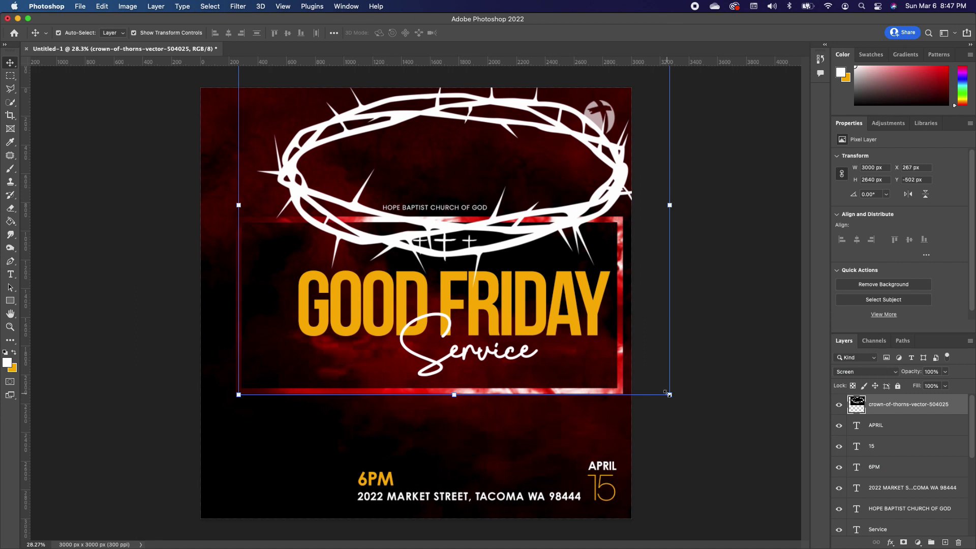
{"action": "left_click_drag", "start_coordinate": [669, 394], "coordinate": [550, 300]}
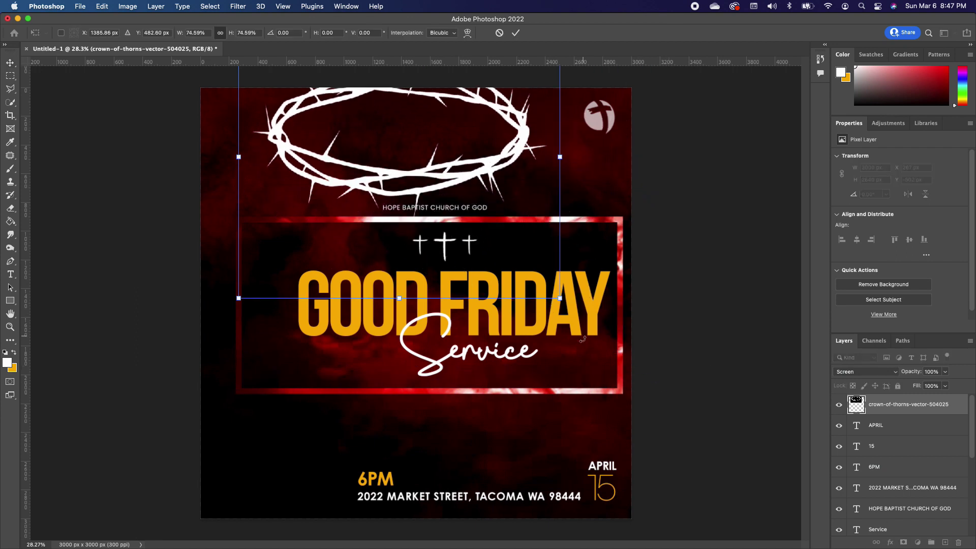
{"action": "left_click_drag", "start_coordinate": [567, 332], "coordinate": [608, 247]}
{"action": "left_click_drag", "start_coordinate": [431, 182], "coordinate": [507, 149]}
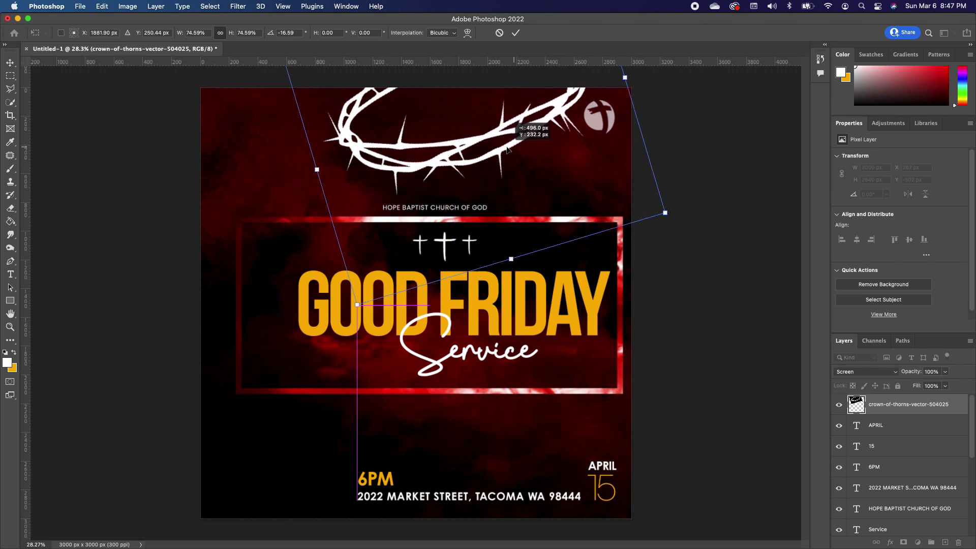
{"action": "key", "text": "Return"}
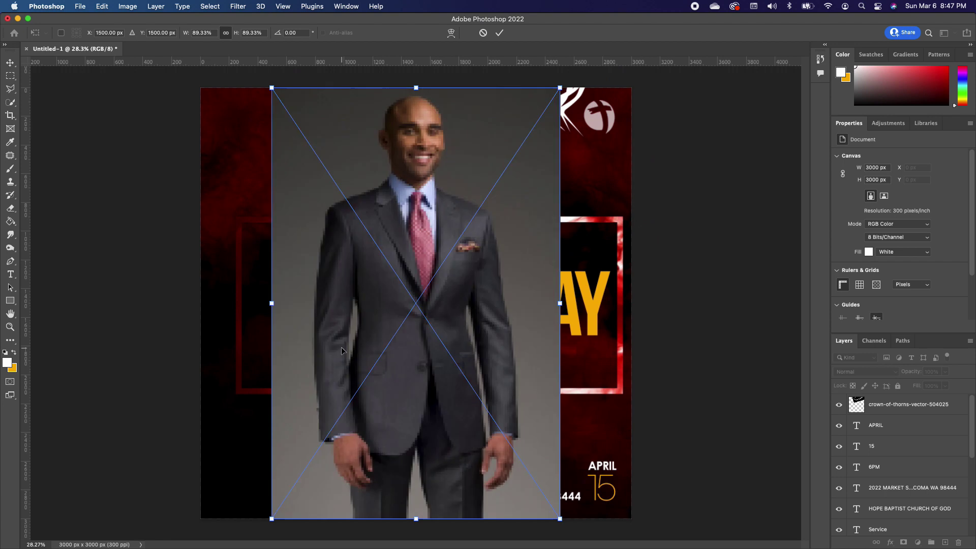
Place the photo of the man in a suit over the canvas's left half and convert it to a regular layer, retaining its transforms
{"action": "left_click_drag", "start_coordinate": [471, 317], "coordinate": [394, 318]}
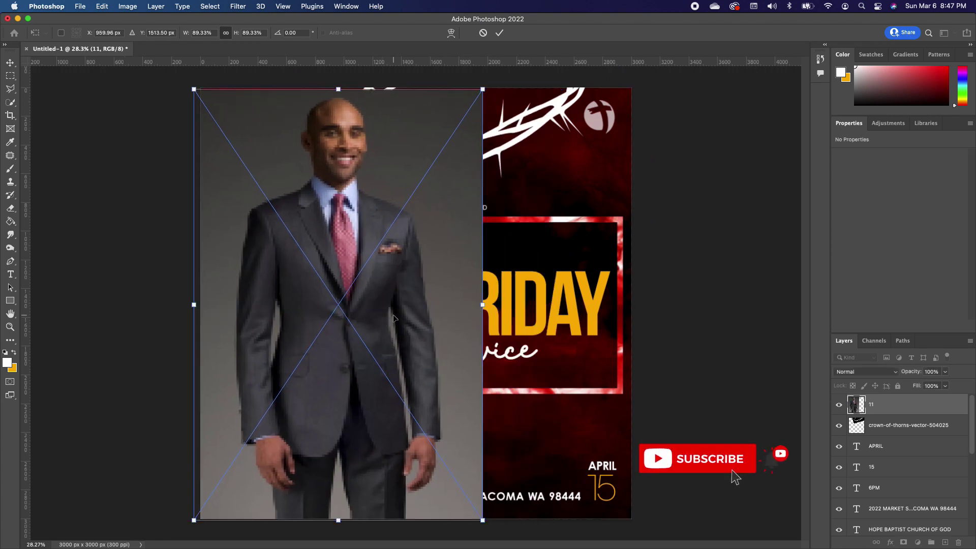
{"action": "key", "text": "Return"}
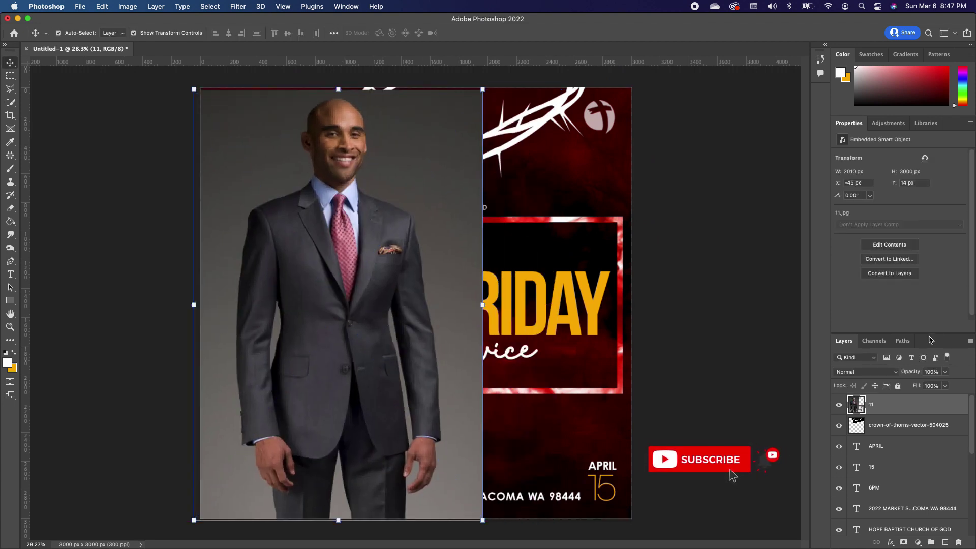
{"action": "scroll", "coordinate": [913, 255], "scroll_direction": "down", "scroll_amount": 1}
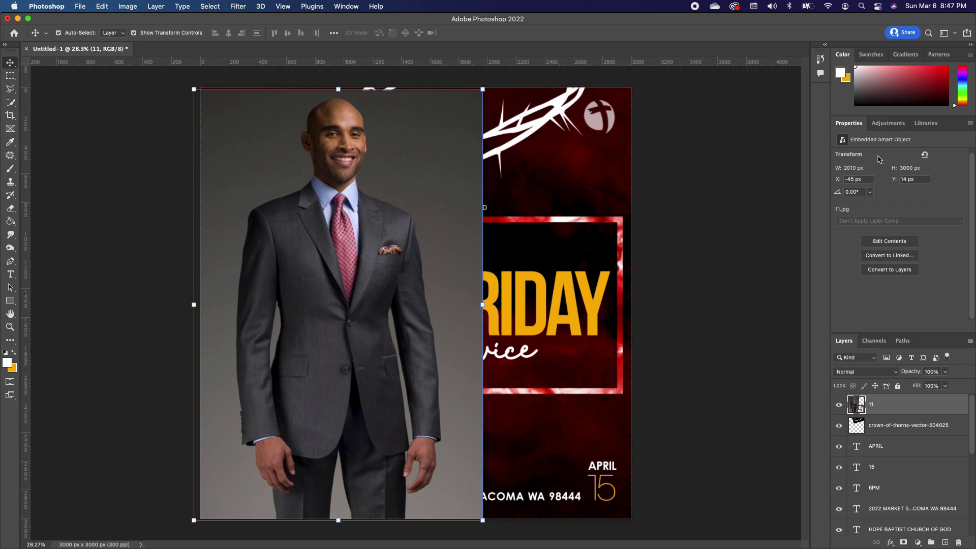
{"action": "left_click", "coordinate": [908, 270]}
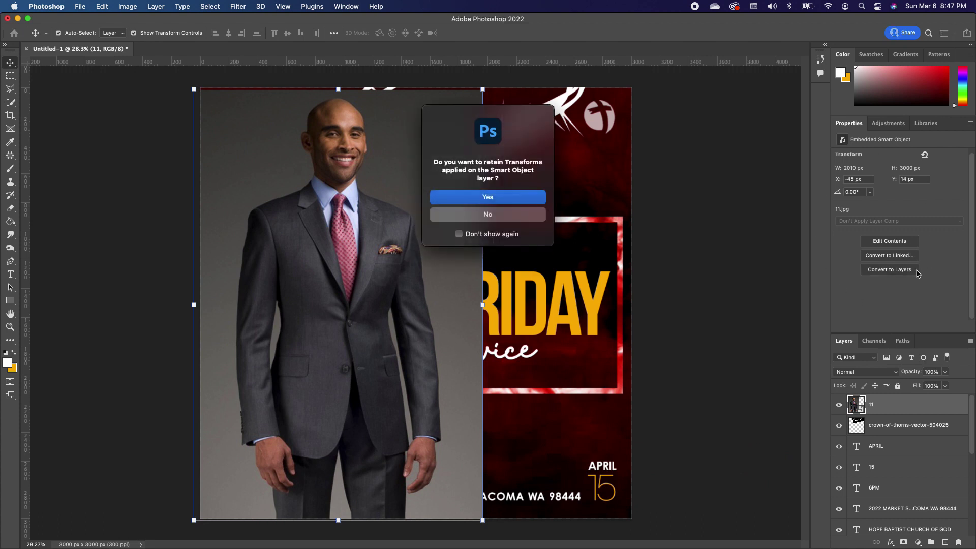
{"action": "left_click", "coordinate": [512, 197]}
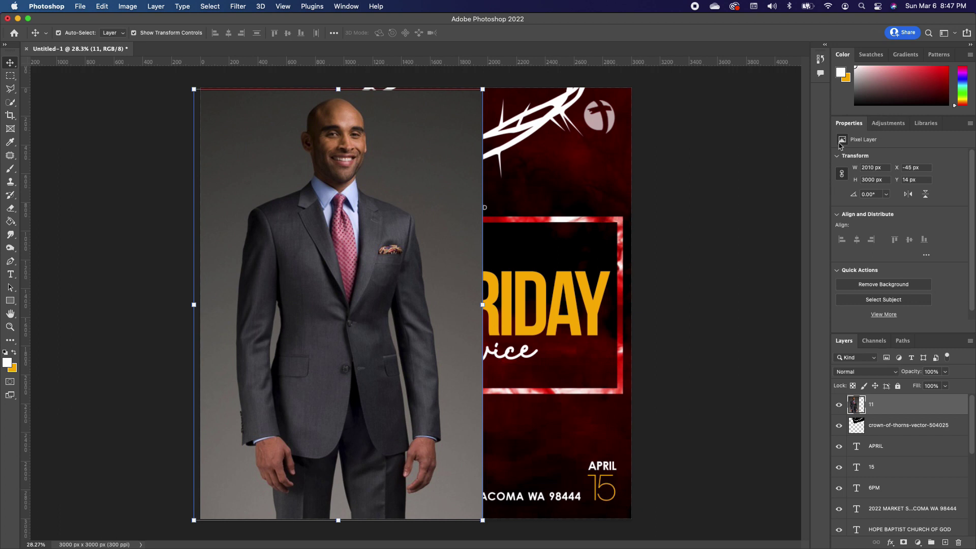
Remove the man's photo background and enlarge him to about 175.5%, positioned in the flyer's lower-left corner
{"action": "left_click", "coordinate": [862, 284]}
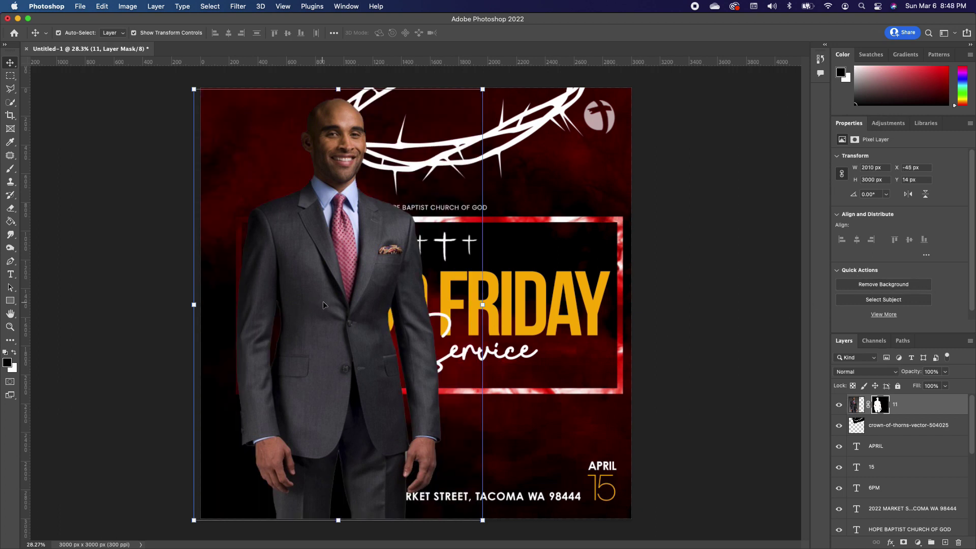
{"action": "left_click_drag", "start_coordinate": [354, 287], "coordinate": [267, 398]}
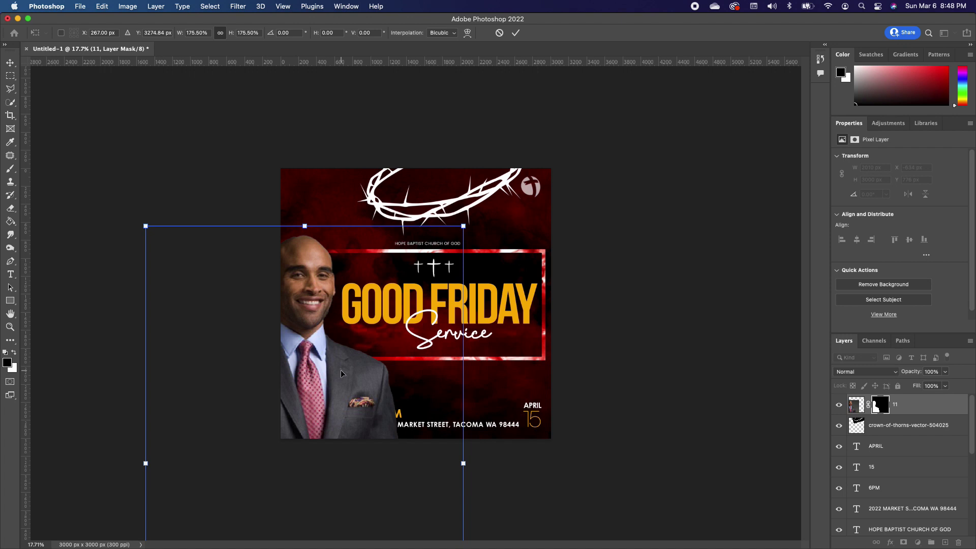
{"action": "key", "text": "Return"}
{"action": "left_click_drag", "start_coordinate": [322, 364], "coordinate": [333, 358]}
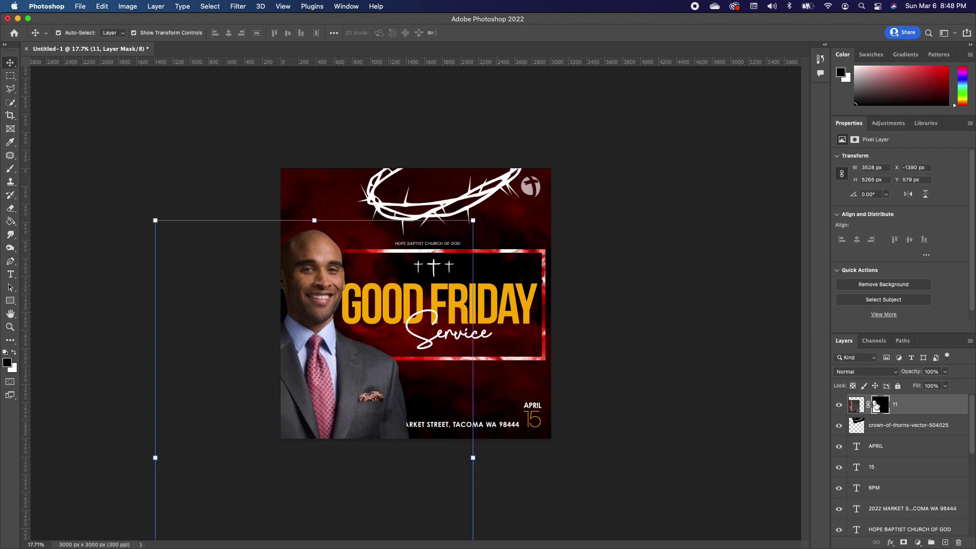
Fade the lower part of the man's suit by painting black on his layer mask with an enlarged soft brush, and move his layer below the "6PM" text
{"action": "left_click", "coordinate": [875, 405]}
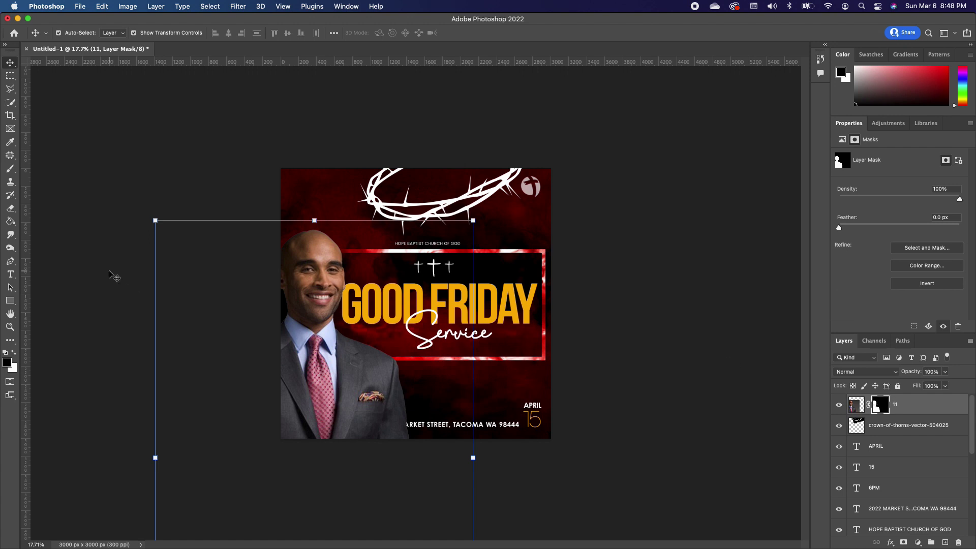
{"action": "left_click", "coordinate": [11, 170]}
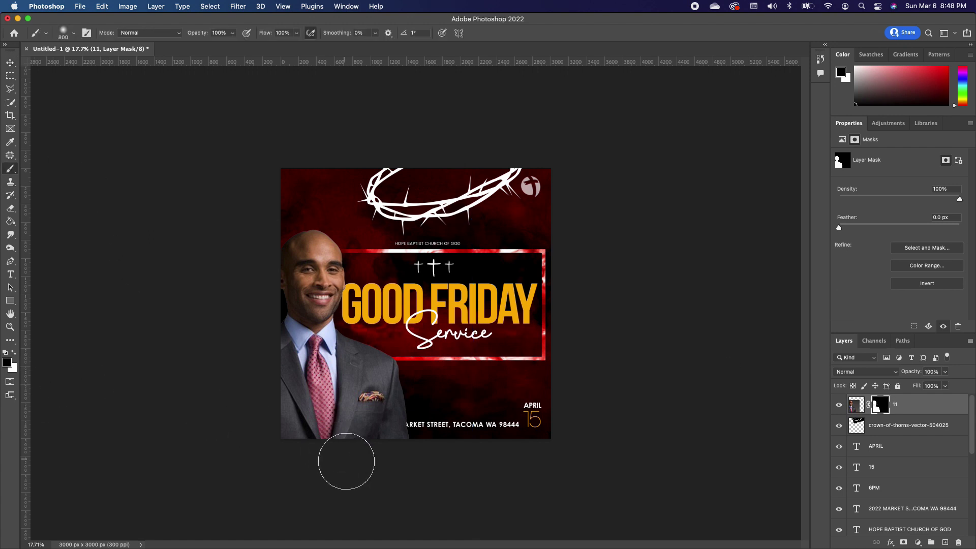
{"action": "key", "text": "bracketright"}
{"action": "key", "text": "bracketright"}
{"action": "key", "text": "bracketright"}
{"action": "key", "text": "bracketright"}
{"action": "key", "text": "bracketright"}
{"action": "key", "text": "bracketright"}
{"action": "mouse_move", "coordinate": [279, 483]}
{"action": "left_mouse_down"}
{"action": "mouse_move", "coordinate": [423, 470]}
{"action": "mouse_move", "coordinate": [455, 477]}
{"action": "mouse_move", "coordinate": [316, 479]}
{"action": "left_mouse_up"}
{"action": "key", "text": "v"}
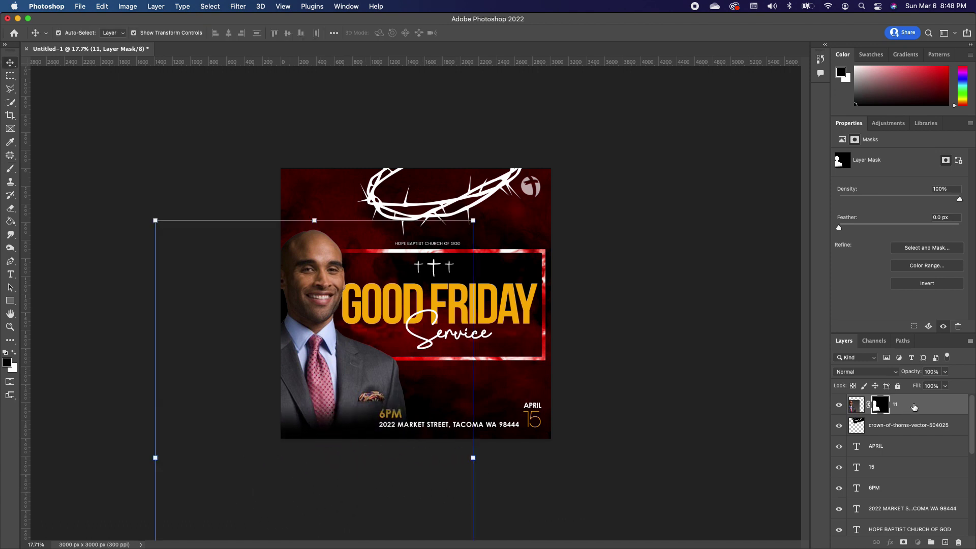
{"action": "left_click_drag", "start_coordinate": [914, 406], "coordinate": [898, 502]}
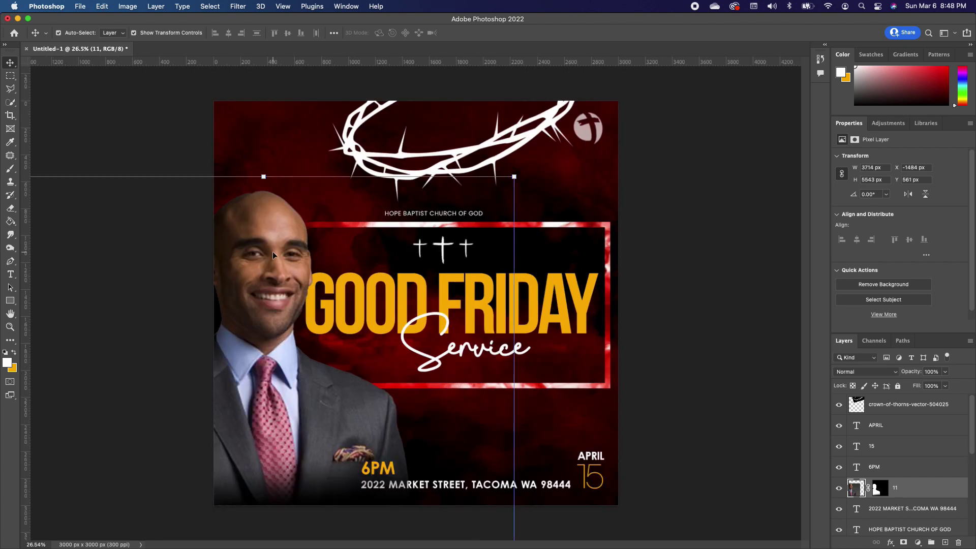
Raise the contrast of the man's photo to 97 with a Brightness/Contrast adjustment
{"action": "left_click", "coordinate": [127, 6]}
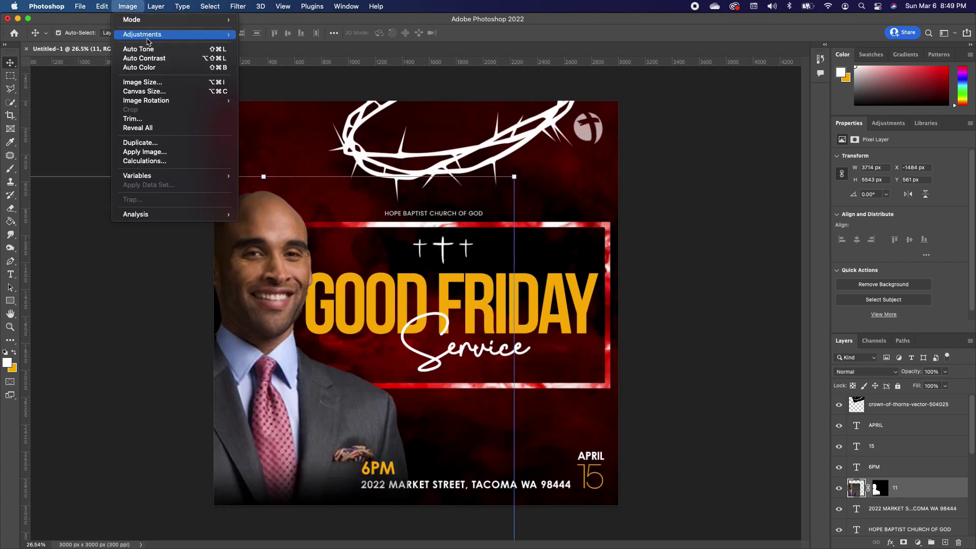
{"action": "mouse_move", "coordinate": [145, 34]}
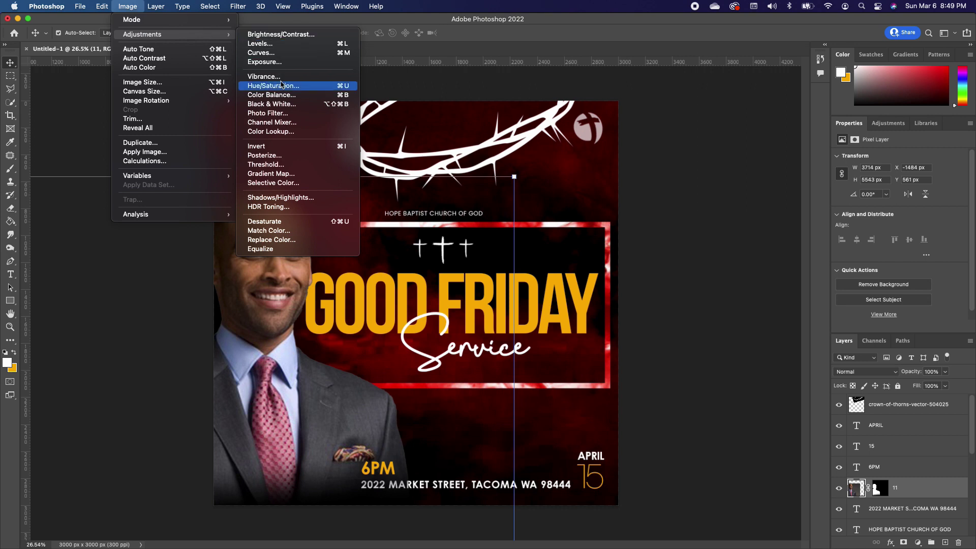
{"action": "left_click", "coordinate": [282, 35]}
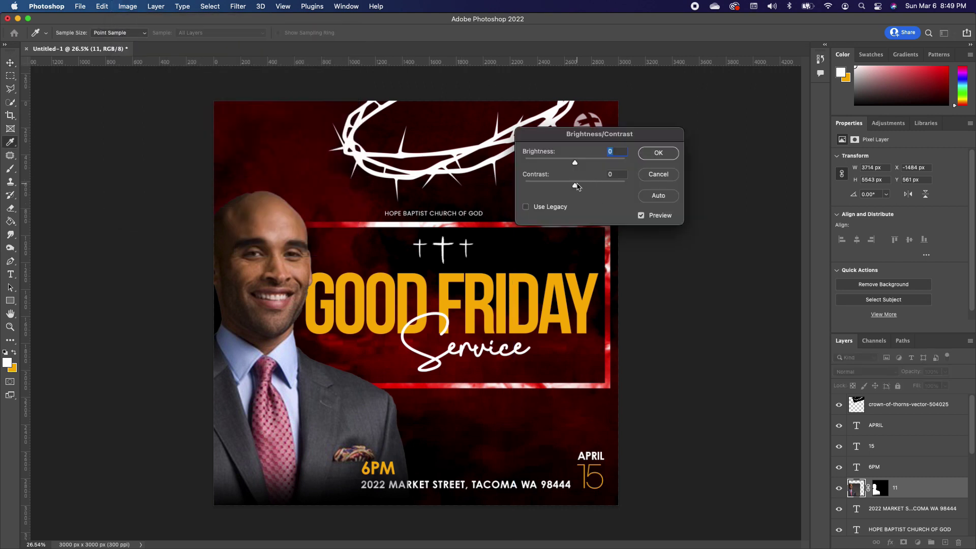
{"action": "left_click_drag", "start_coordinate": [576, 186], "coordinate": [619, 184]}
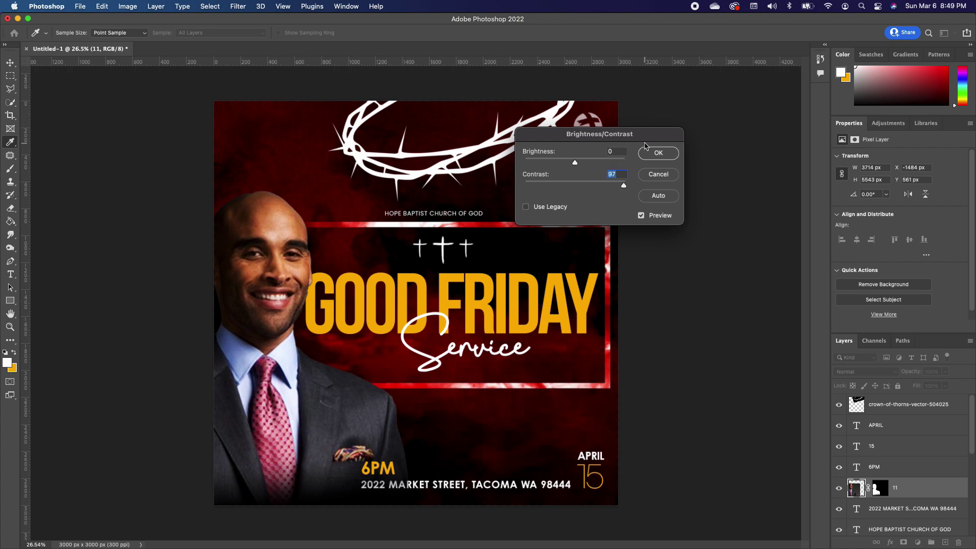
{"action": "left_click", "coordinate": [650, 153]}
{"action": "left_click", "coordinate": [668, 299]}
{"action": "scroll", "coordinate": [667, 299], "scroll_direction": "up", "scroll_amount": 1}
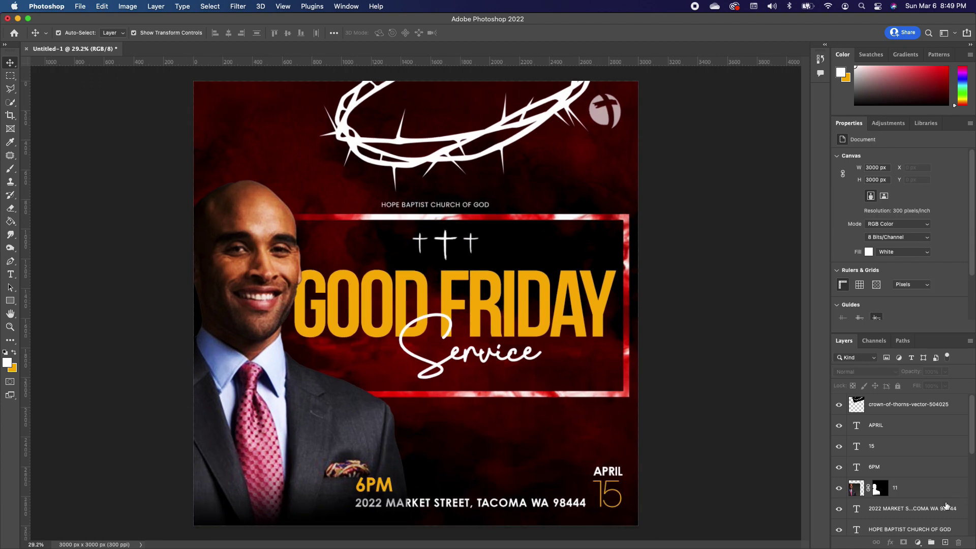
Add a Hue/Saturation adjustment layer with a hue of -168 above the frame's texture image, and switch its visibility off
{"action": "scroll", "coordinate": [946, 503], "scroll_direction": "down", "scroll_amount": 5}
{"action": "left_click", "coordinate": [935, 465]}
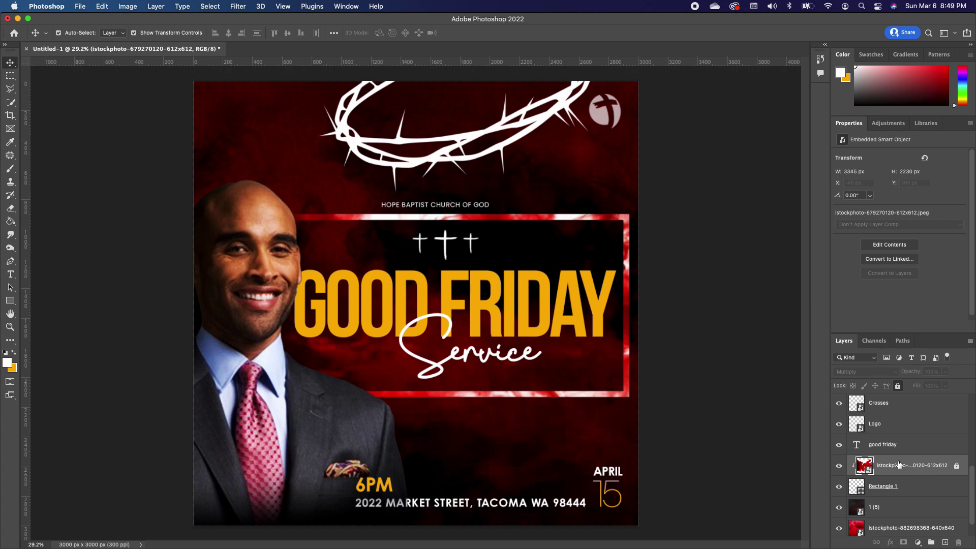
{"action": "left_click", "coordinate": [917, 542]}
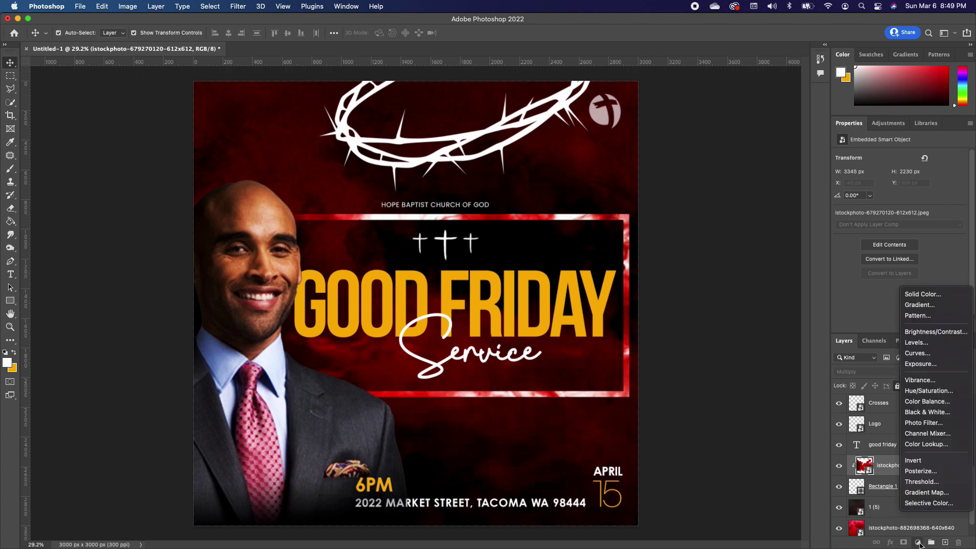
{"action": "left_click", "coordinate": [913, 390]}
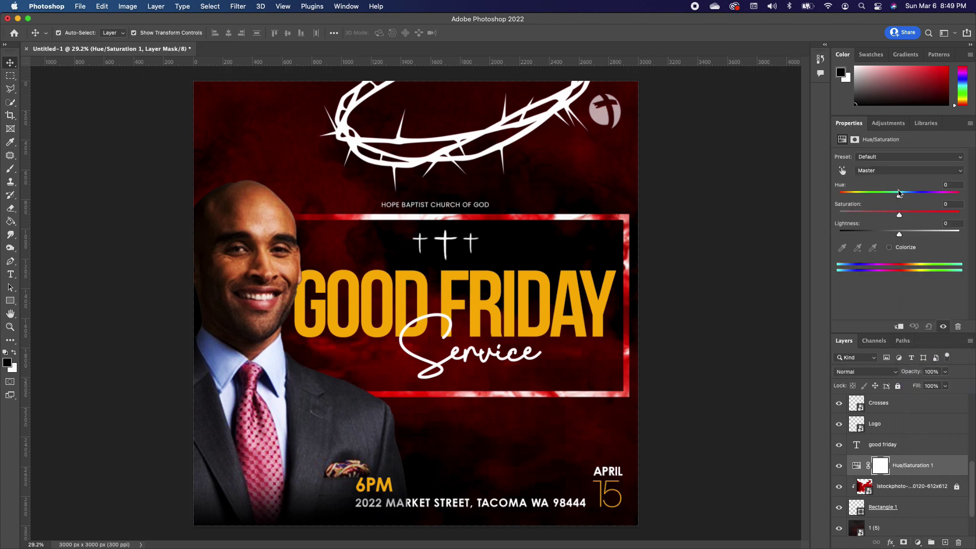
{"action": "left_click_drag", "start_coordinate": [898, 192], "coordinate": [842, 196]}
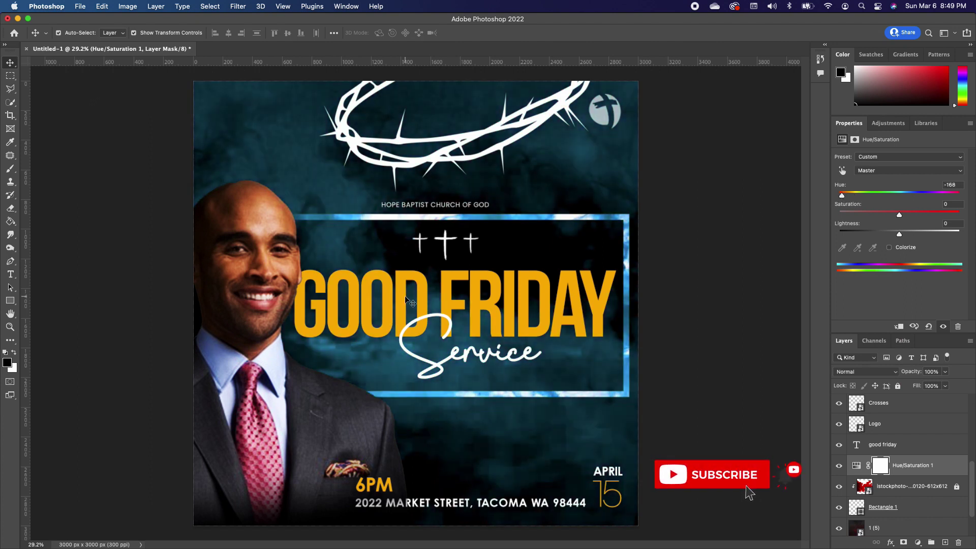
{"action": "scroll", "coordinate": [406, 300], "scroll_direction": "down", "scroll_amount": 2}
{"action": "left_click", "coordinate": [839, 465]}
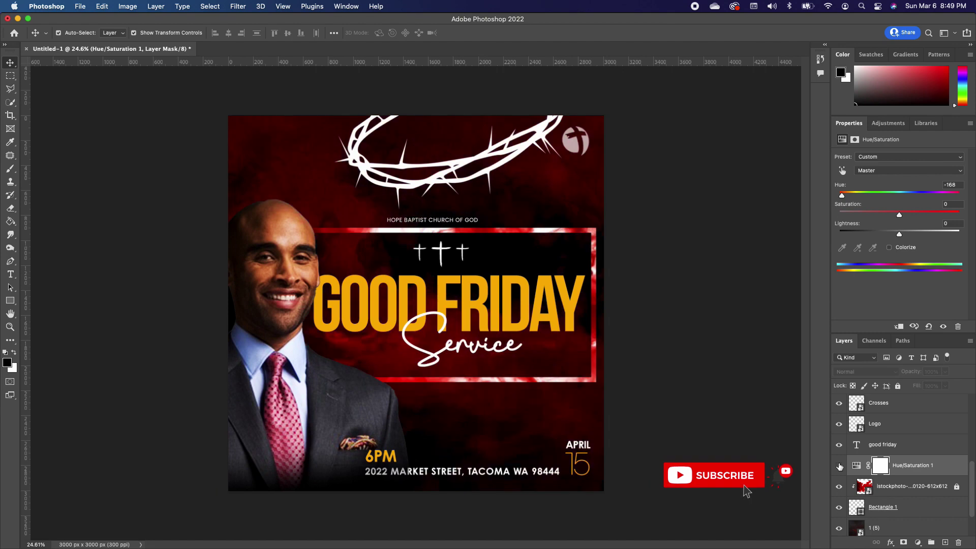